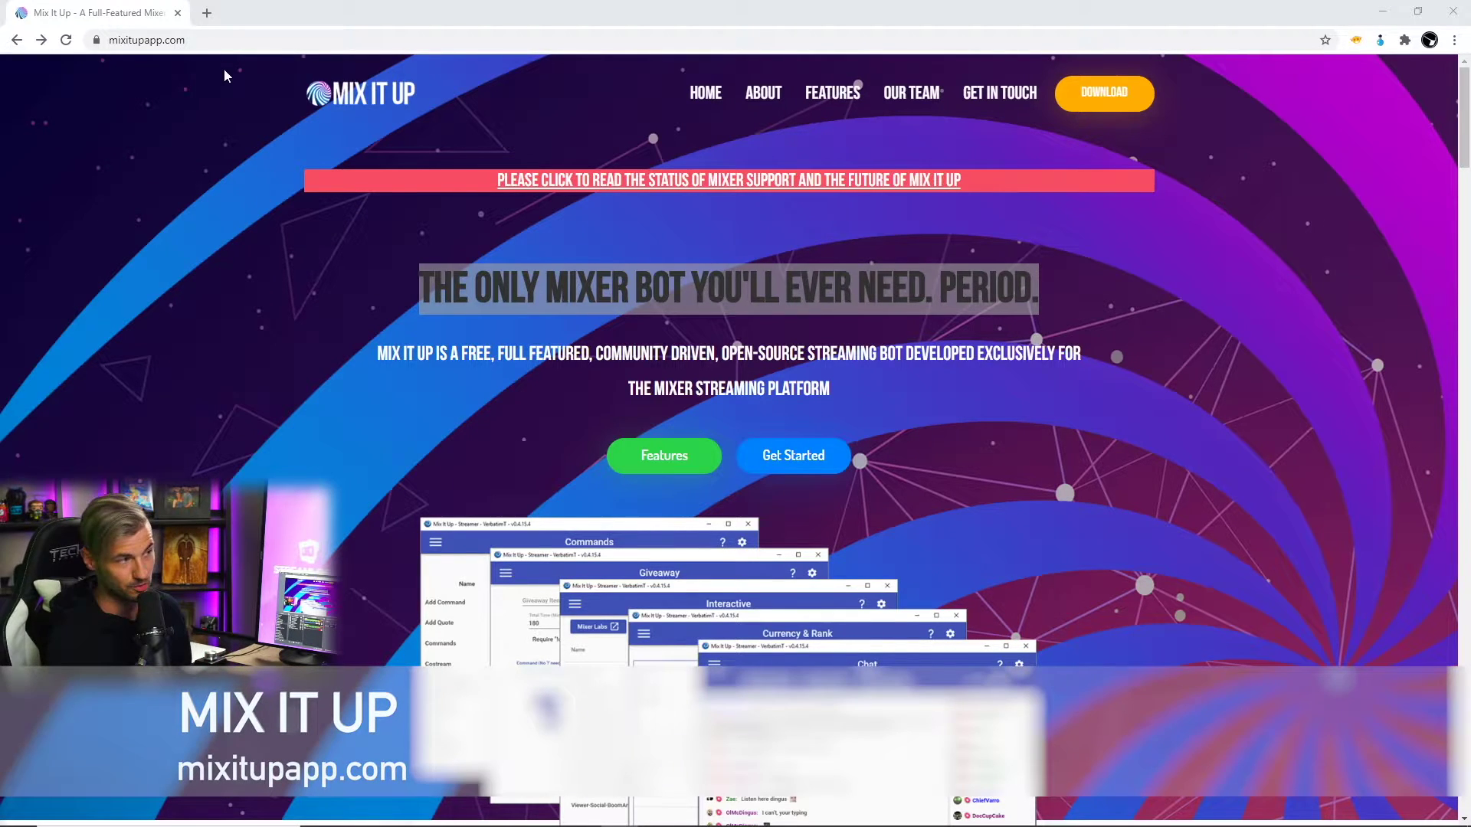
- Download the MixItUp-Setup.exe installer from the Mix It Up website's download section
left_click(108, 38)
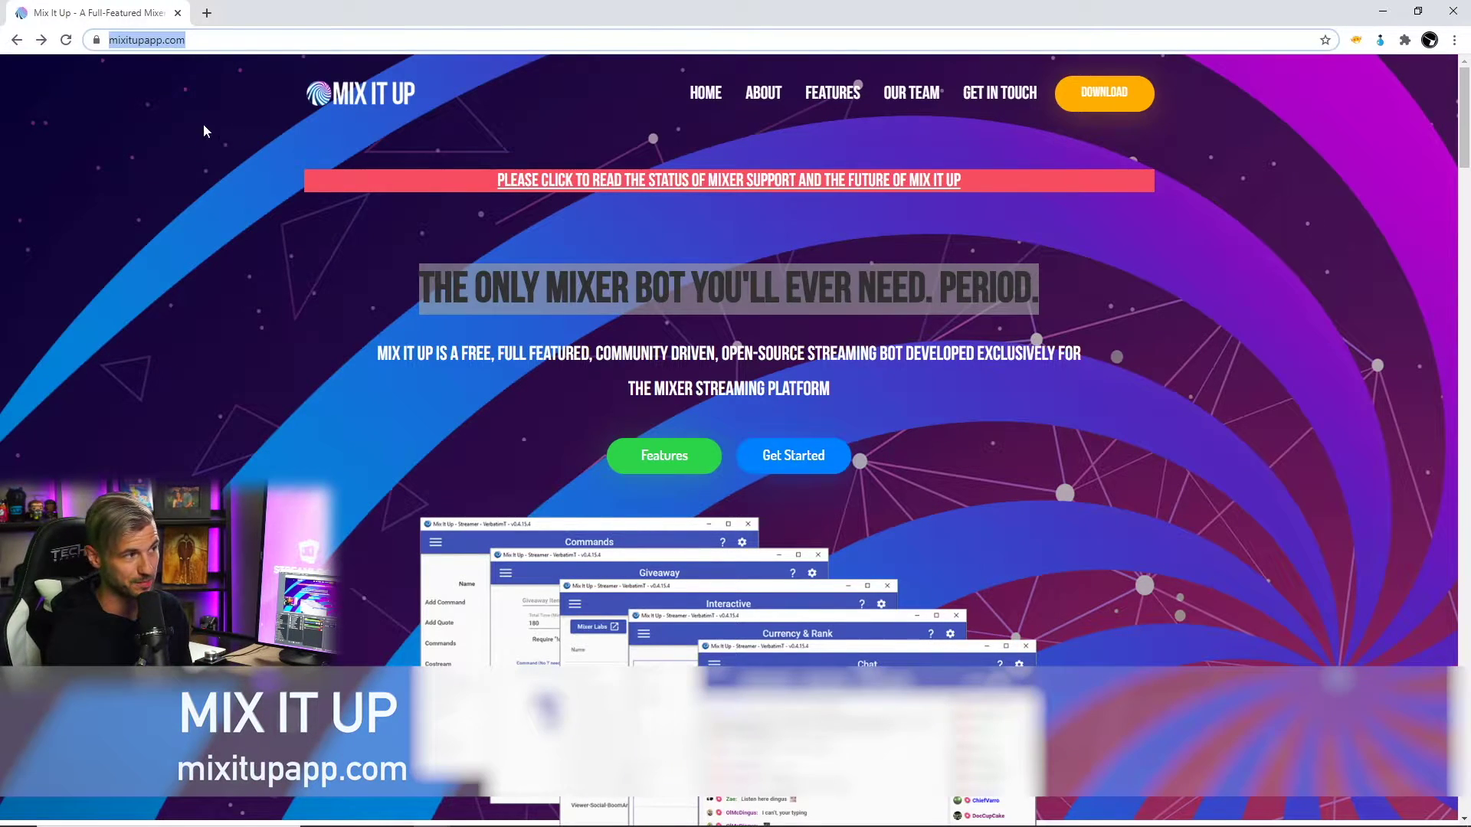
left_click(212, 190)
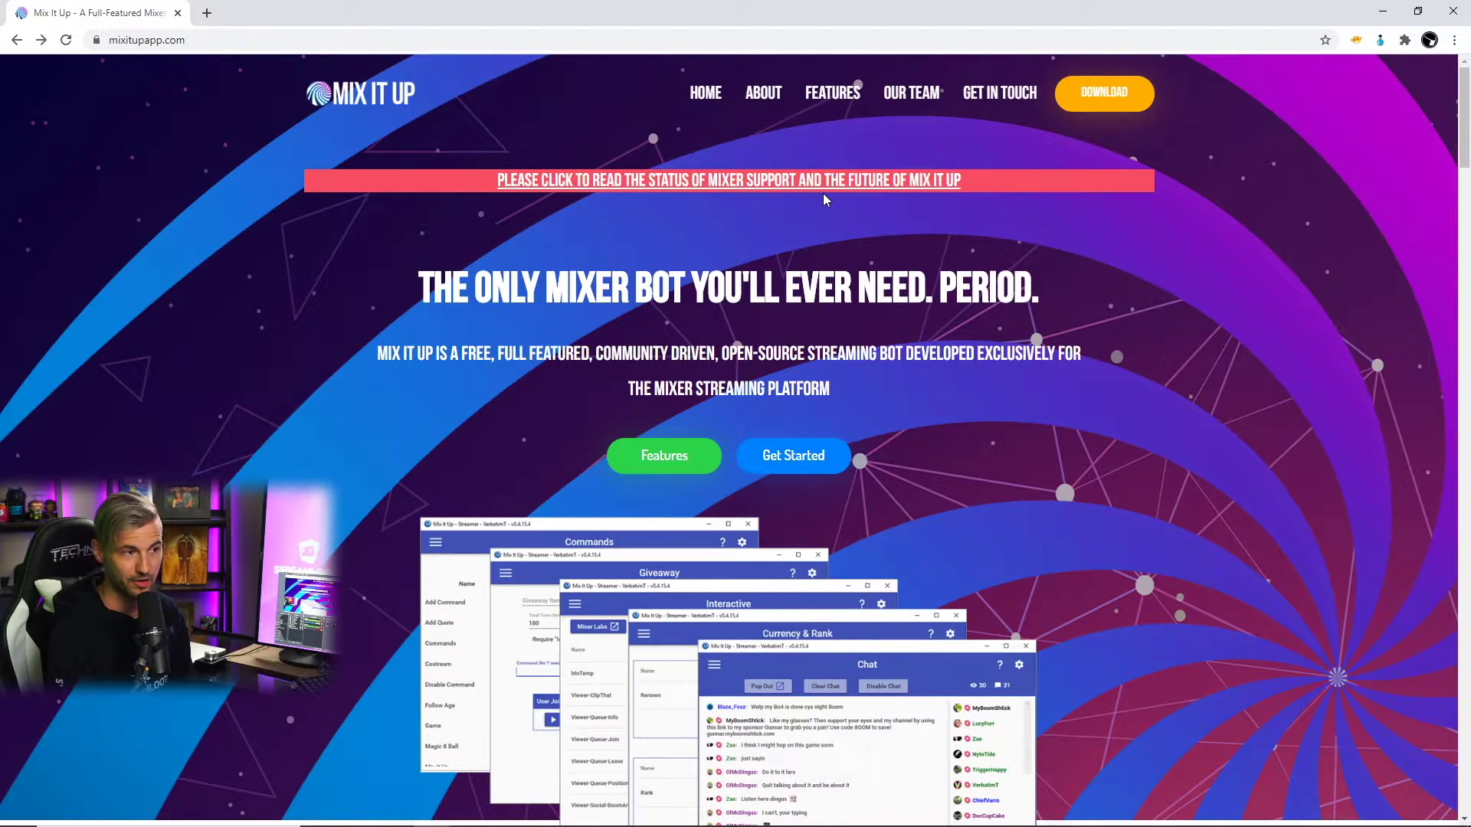
left_click(1100, 93)
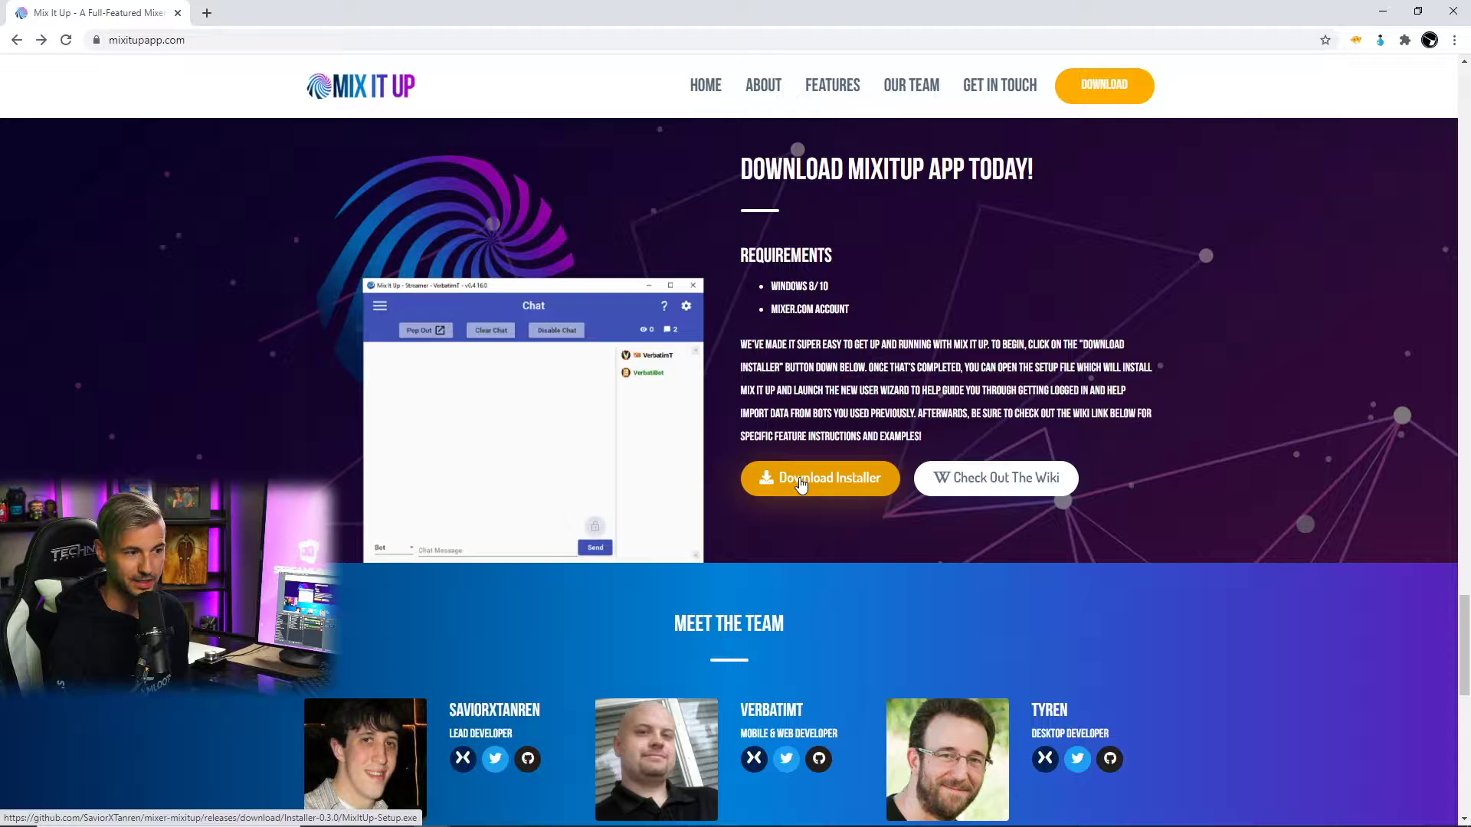
left_click(810, 481)
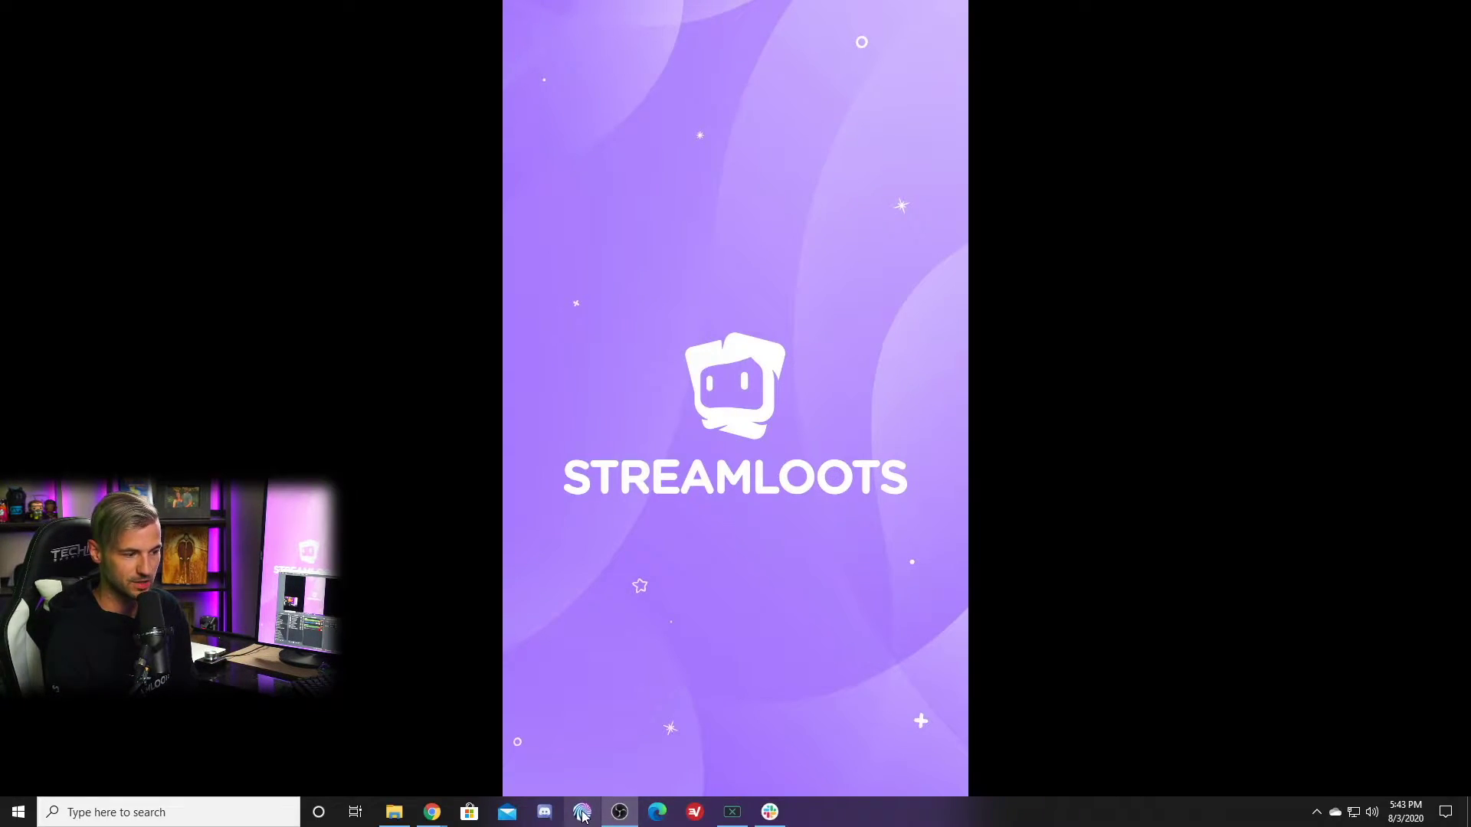
- Launch Mix It Up from the taskbar and skip the 0.5.7.3002 update
left_click(582, 813)
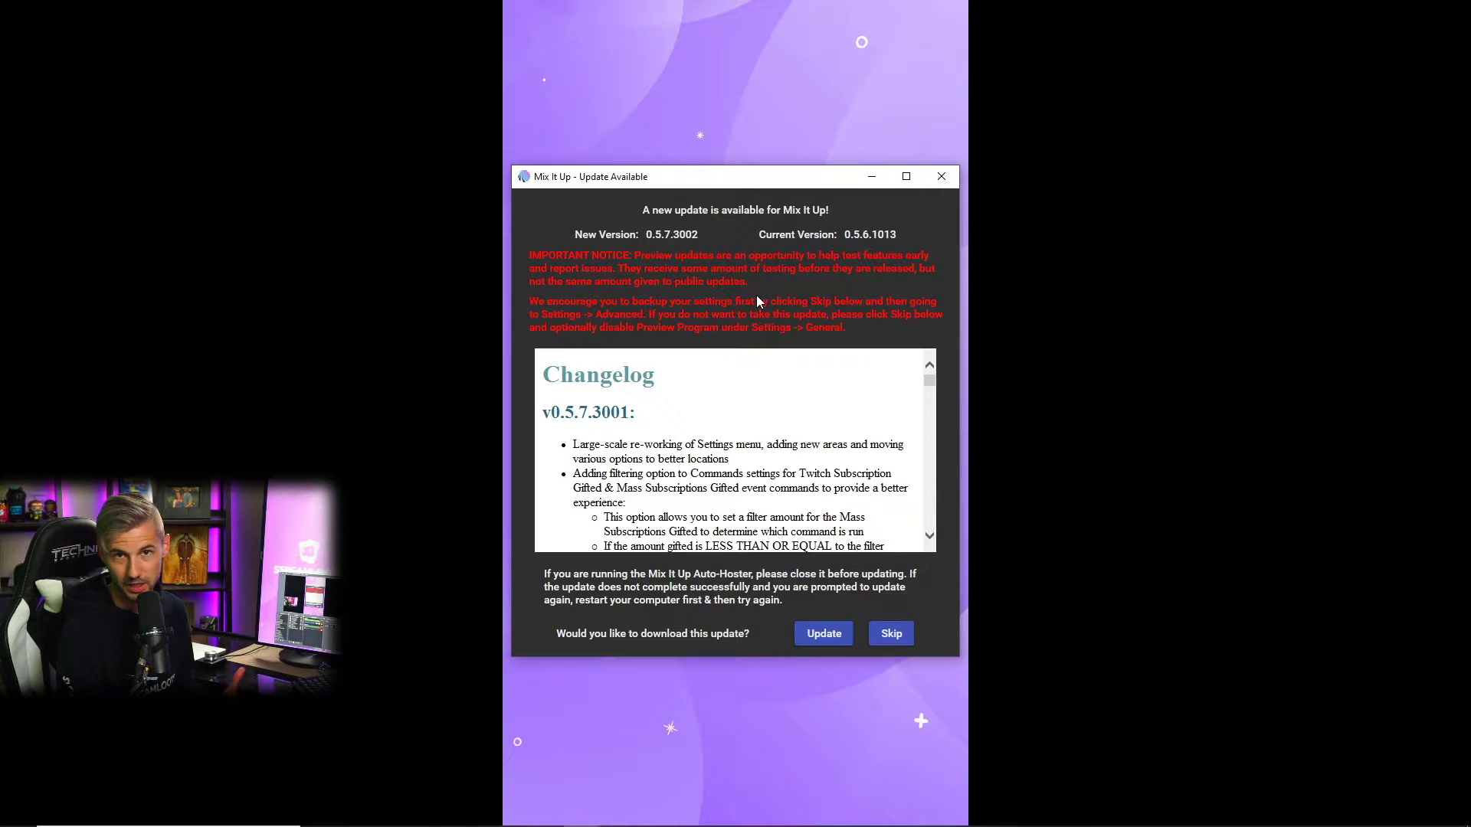
left_click(892, 634)
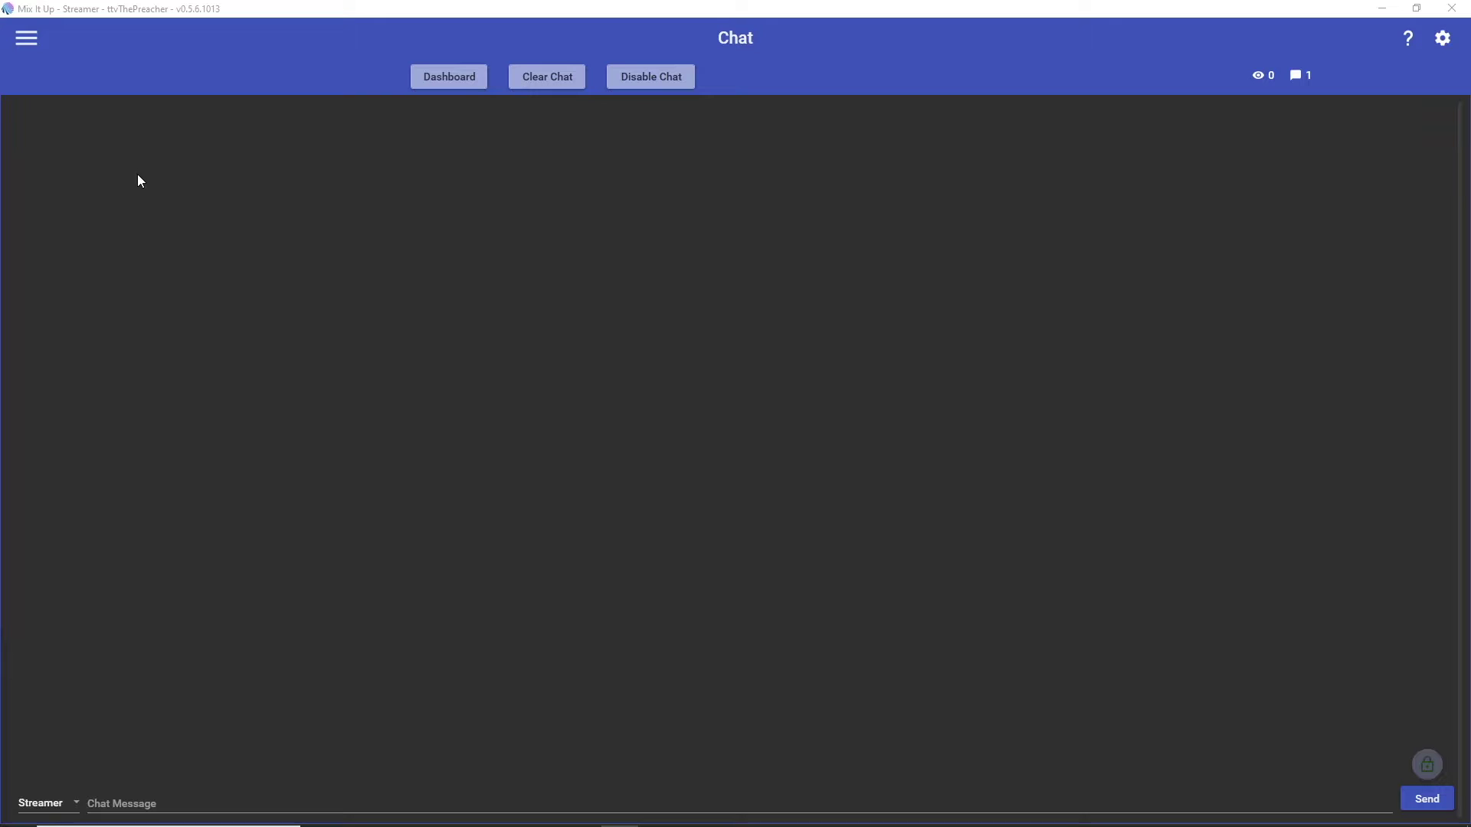
- Go to the Services page and expand the Streamloots section with its Alerts Overlay URL field
left_click(28, 40)
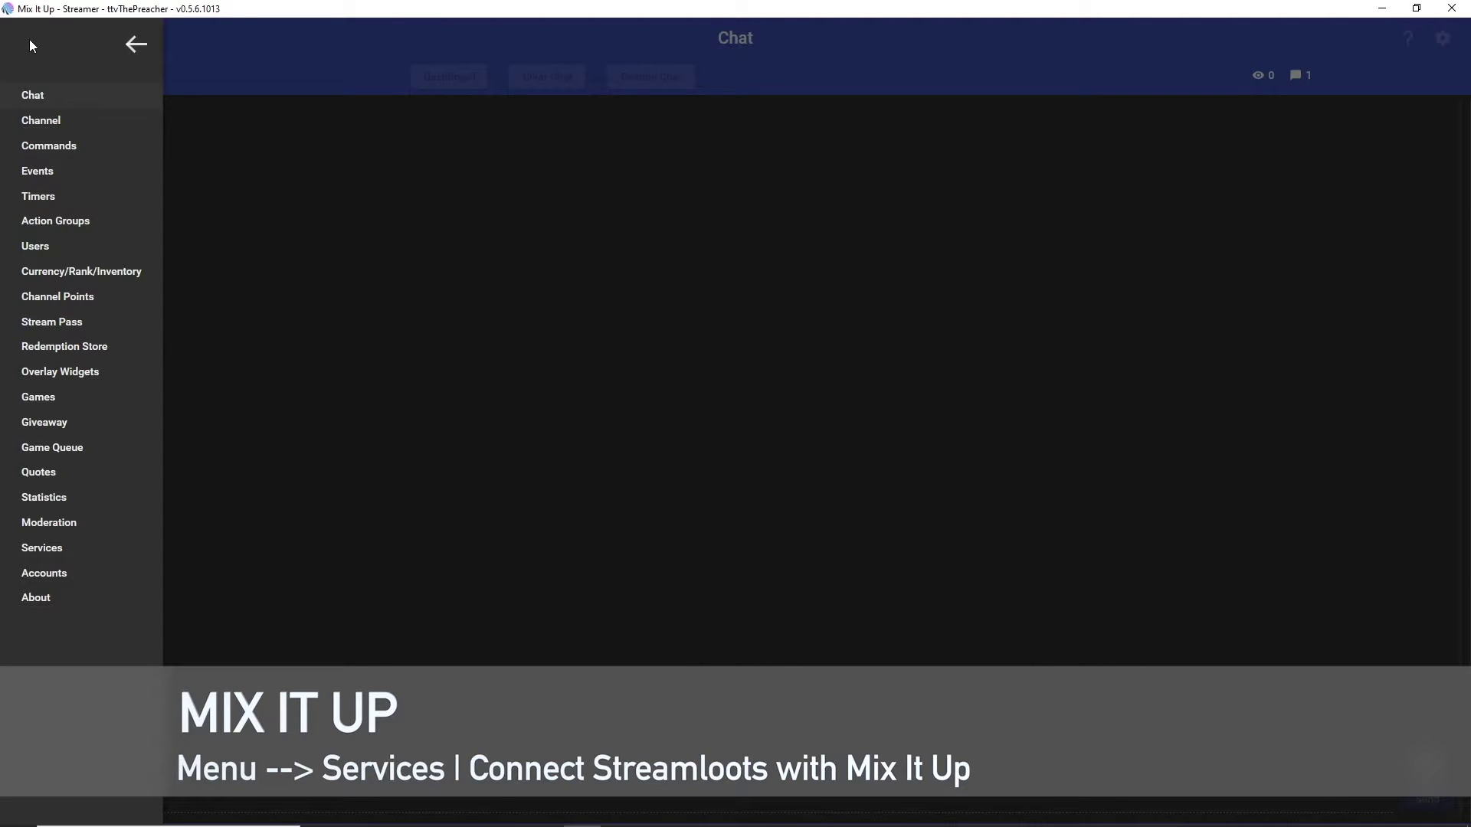
left_click(100, 550)
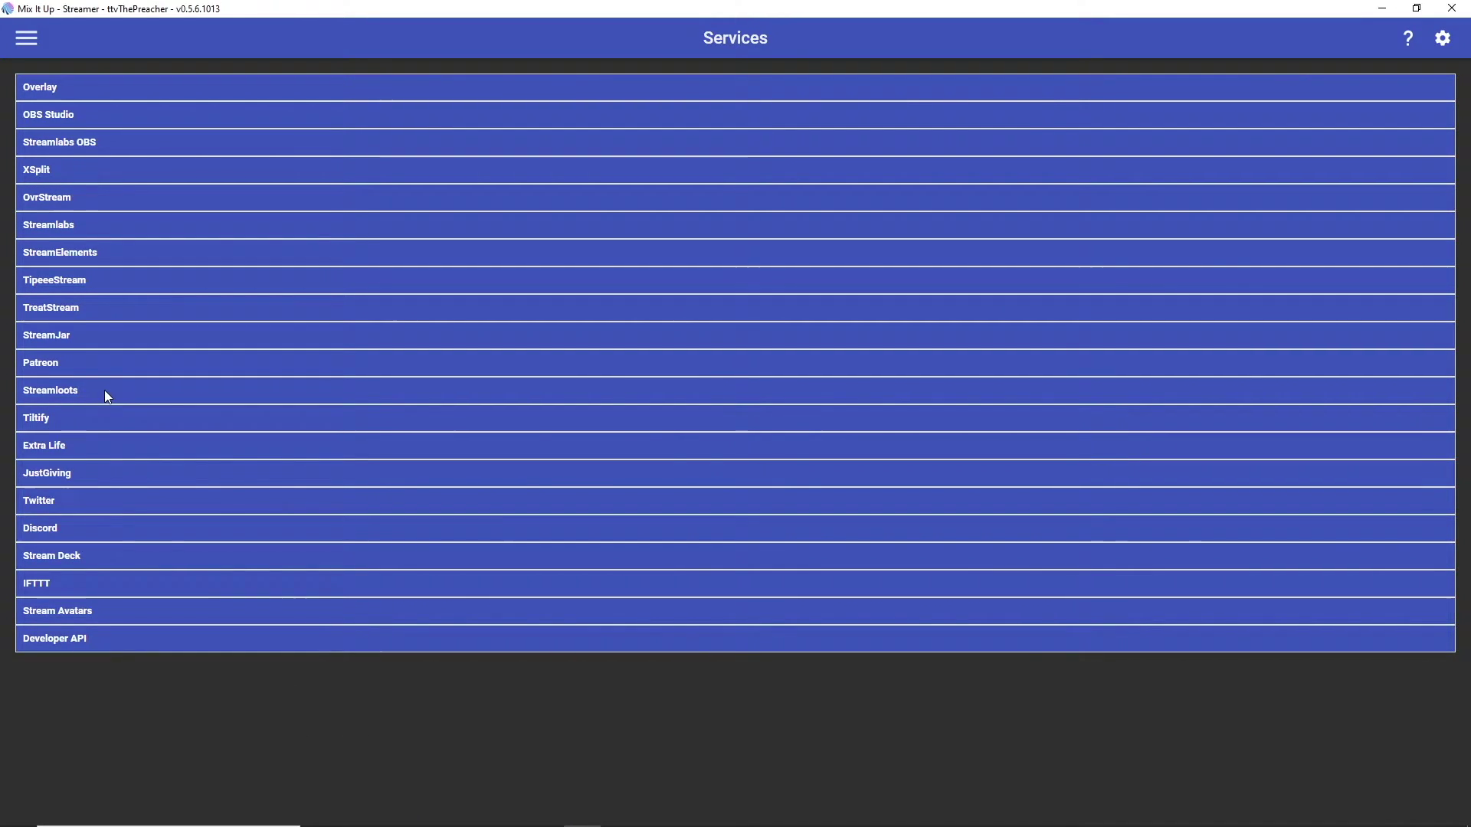
left_click(104, 390)
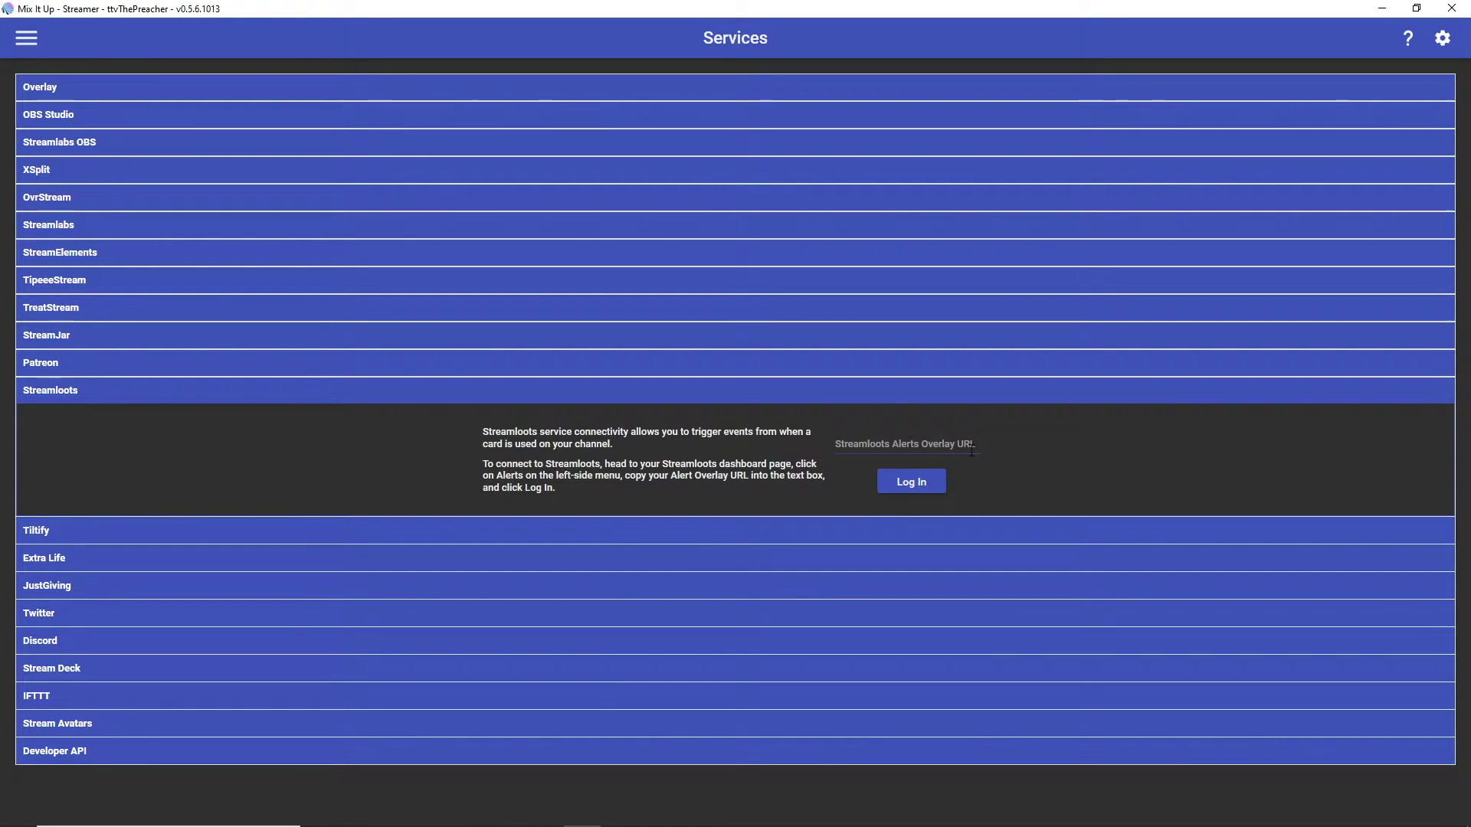
- Copy the alert overlay link from the Streamloots creator Alerts page, then return to Mix It Up
key("alt+Tab")
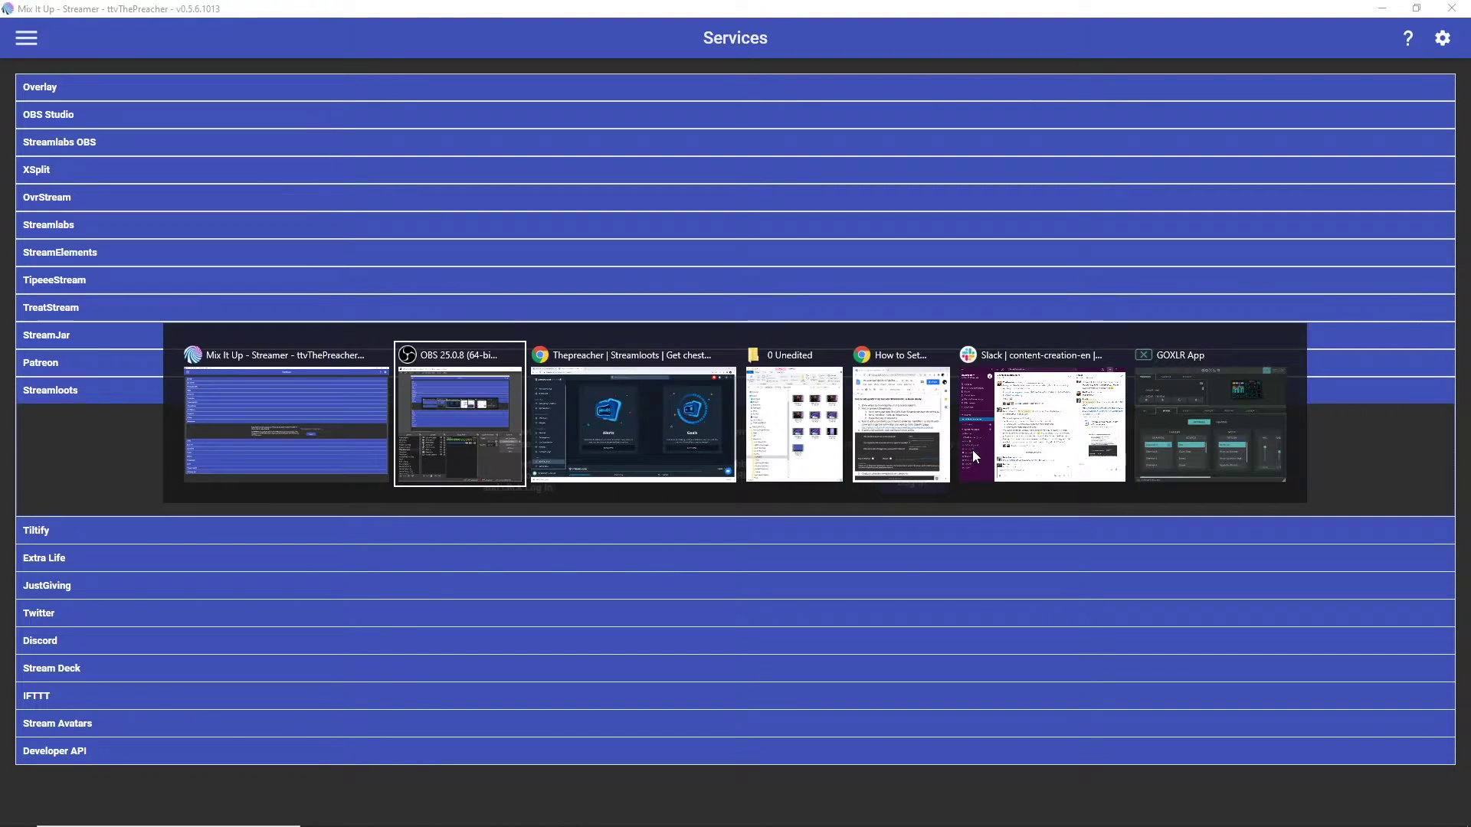
key("alt+Tab")
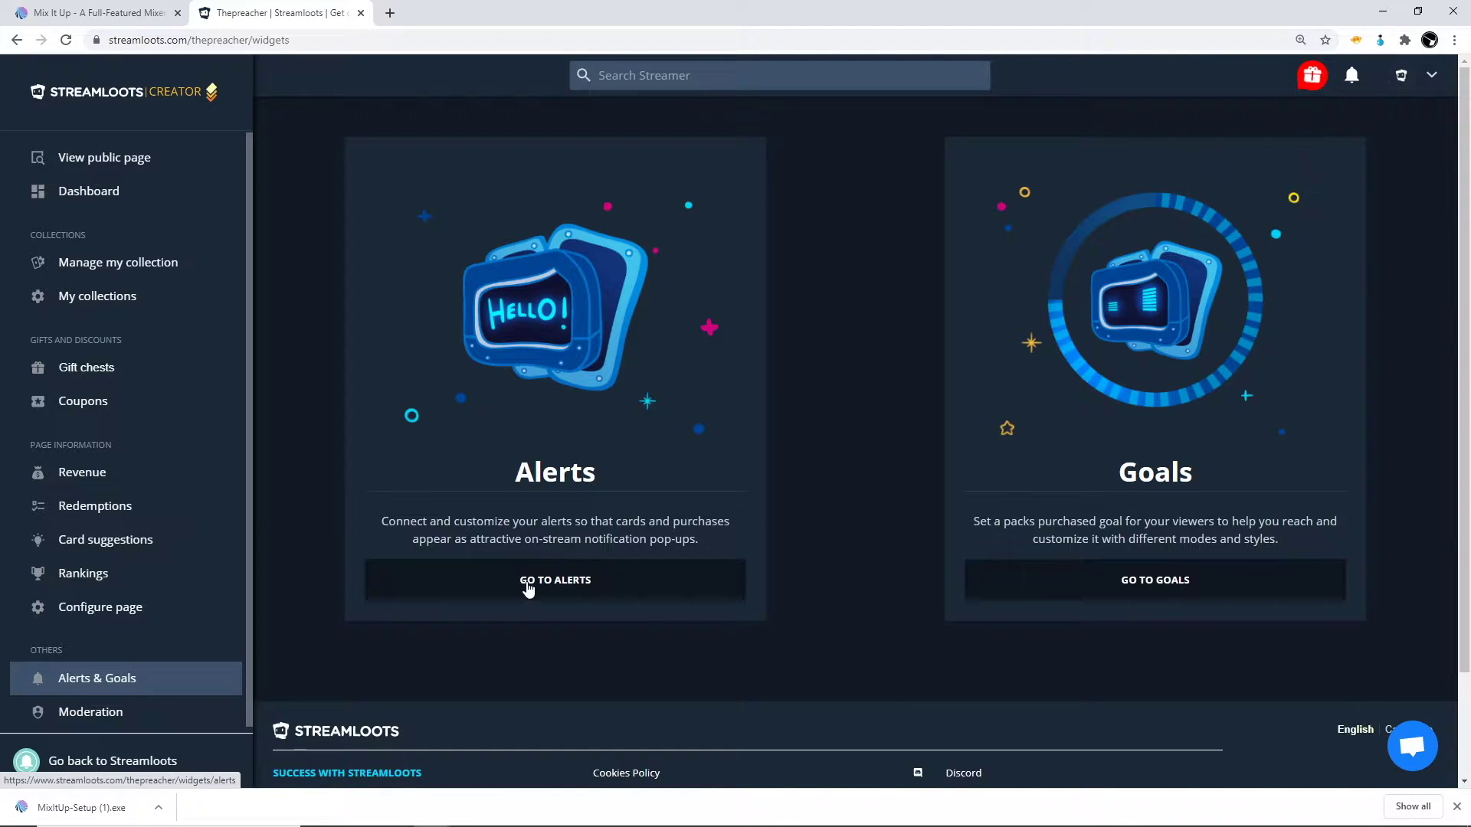
left_click(586, 583)
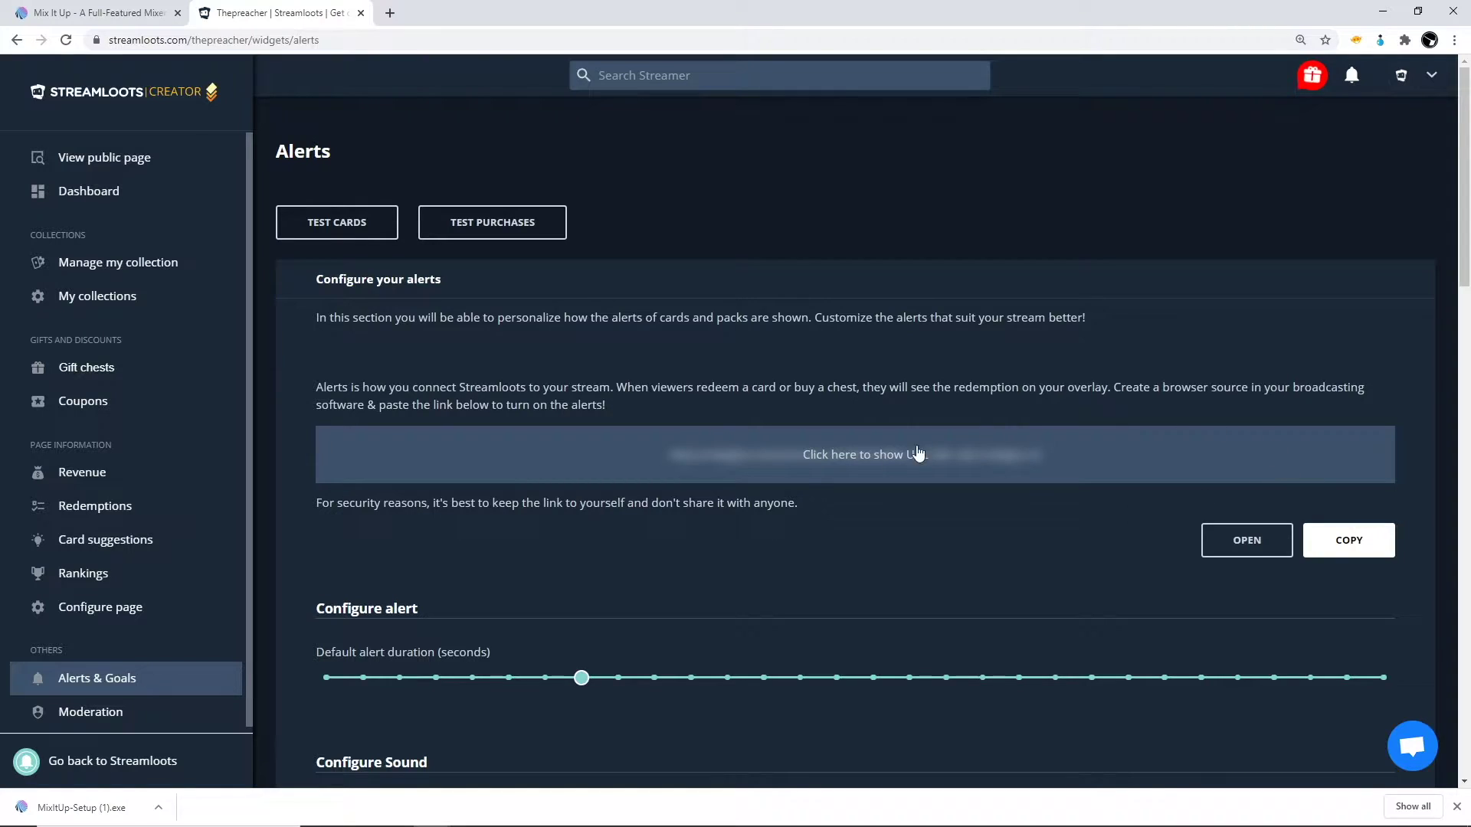
left_click(1361, 551)
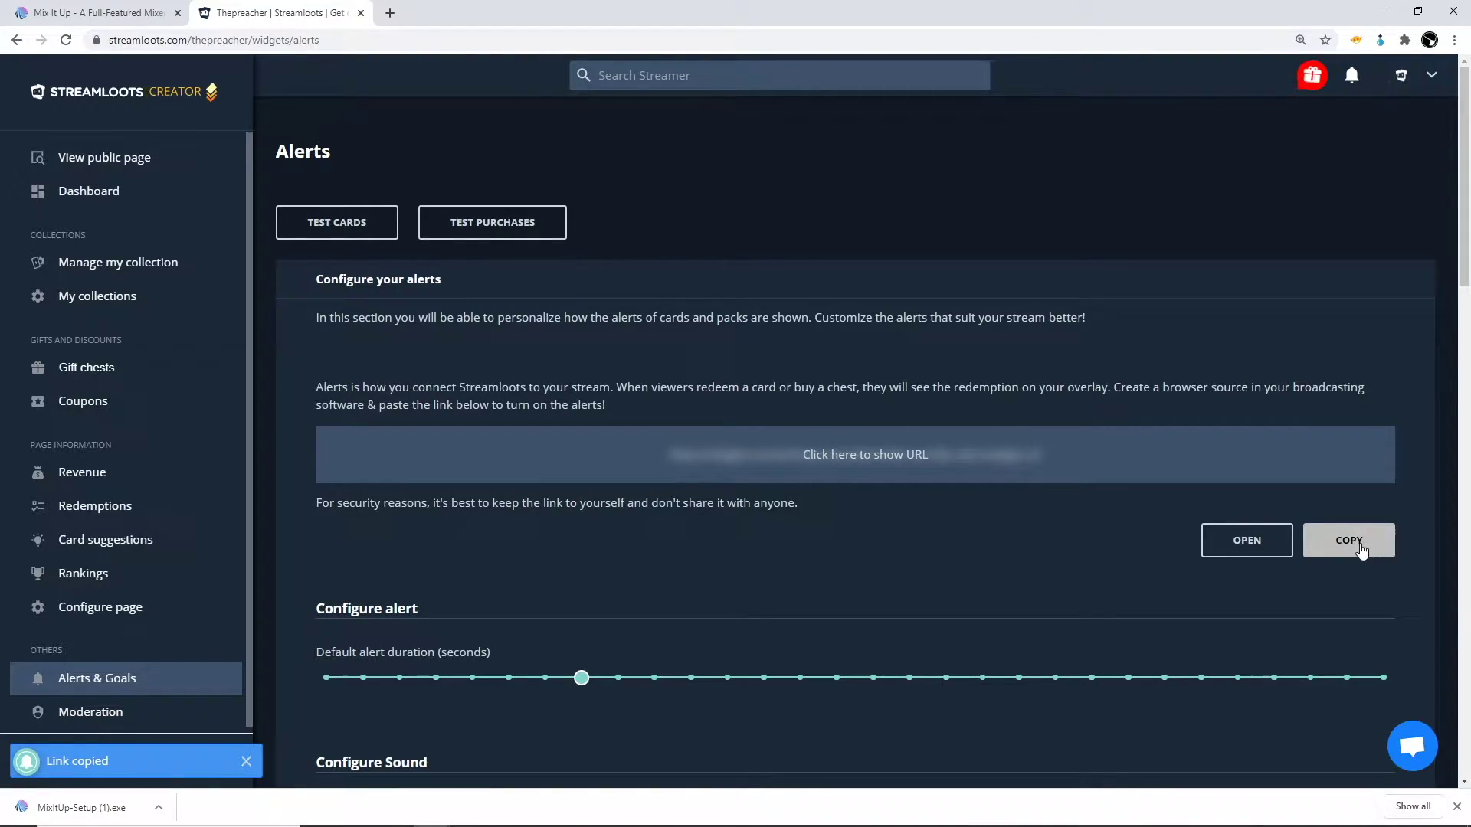
key("alt+Tab")
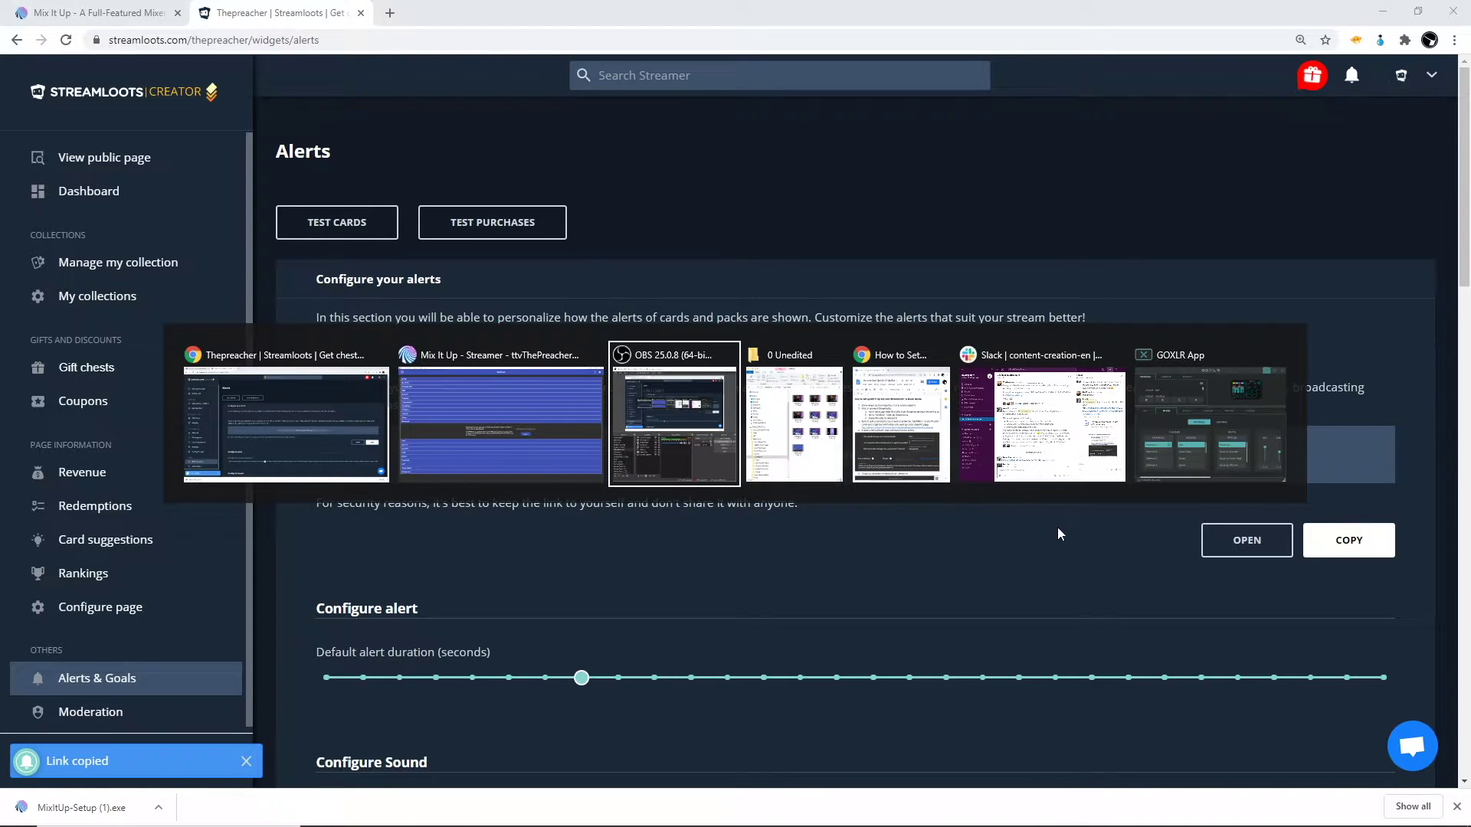
left_click(453, 392)
- Paste the Streamloots alert overlay URL and log in to connect the service
left_click(889, 443)
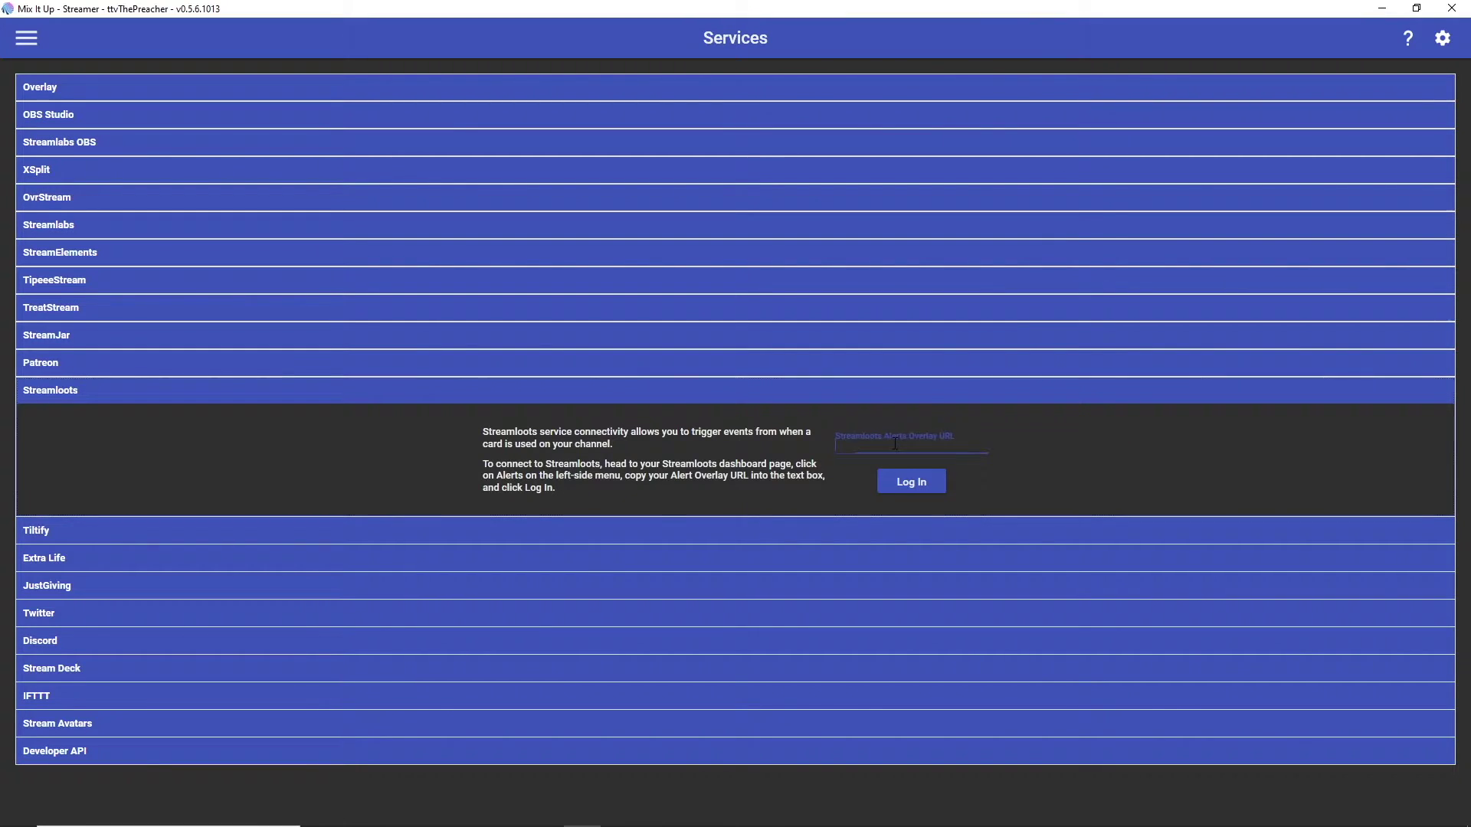
left_click(914, 489)
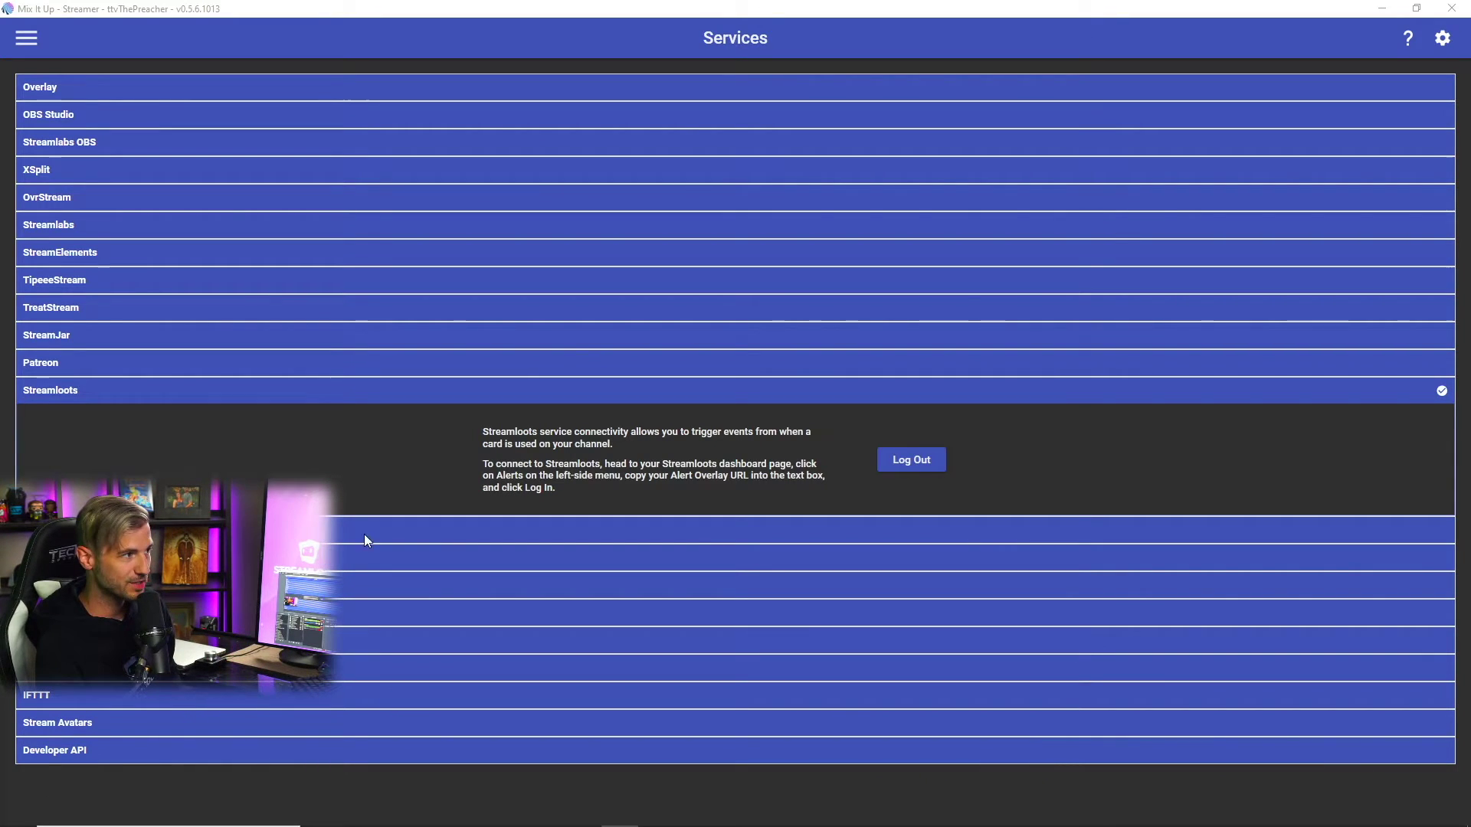
- Start a new Basic Chat Command from the Commands page
left_click(26, 38)
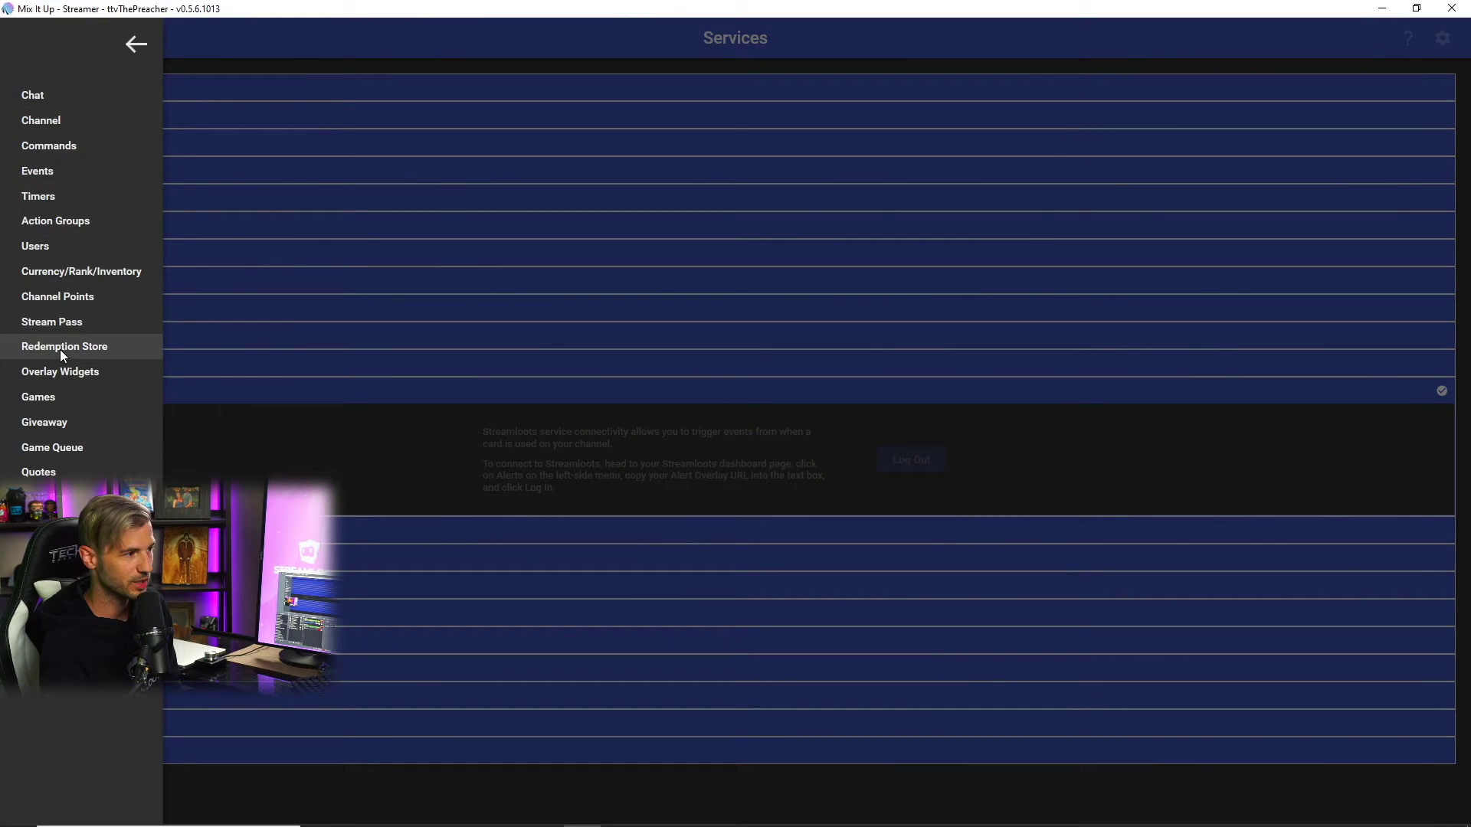
left_click(85, 147)
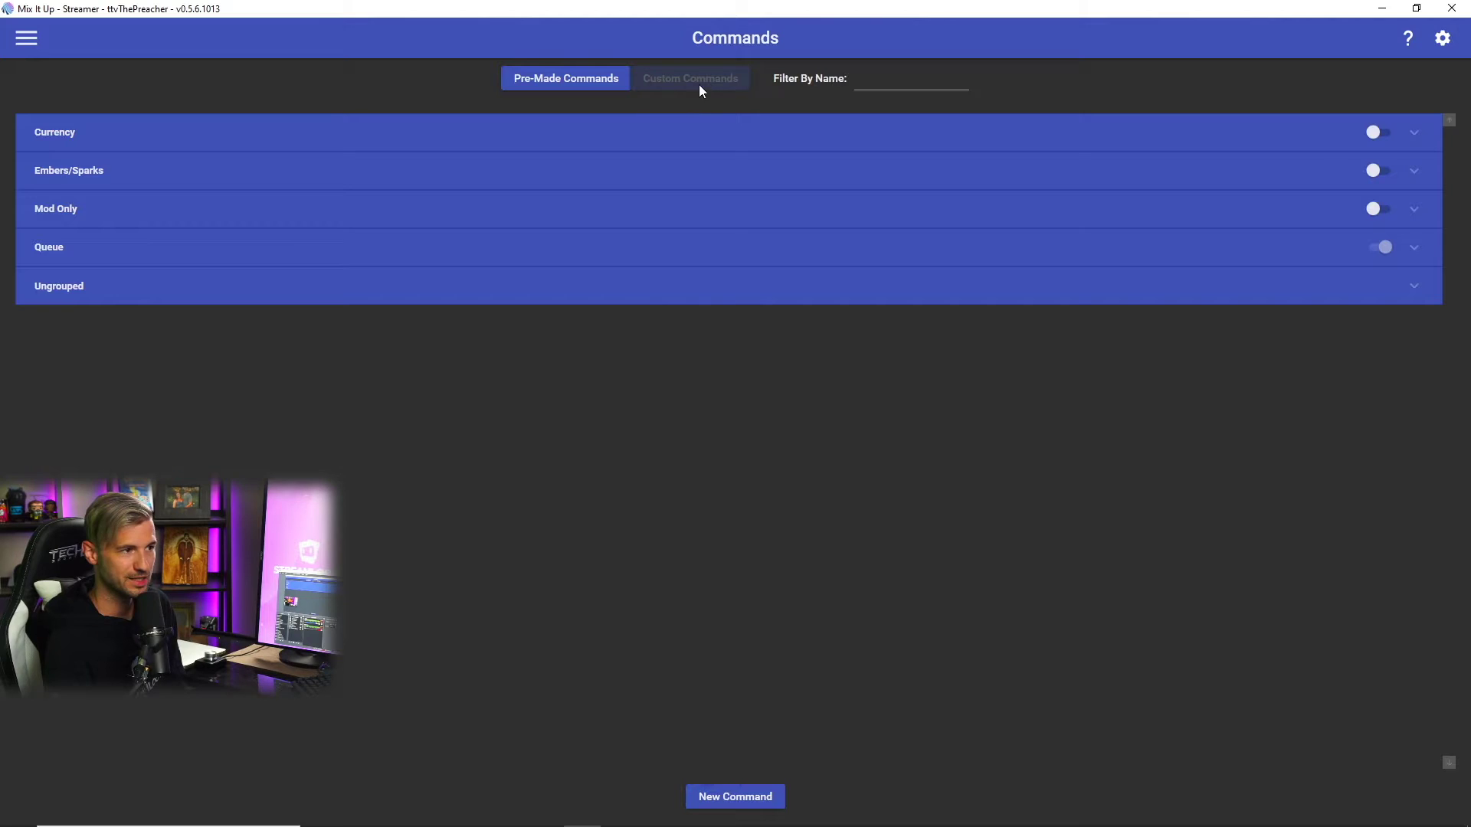
left_click(720, 797)
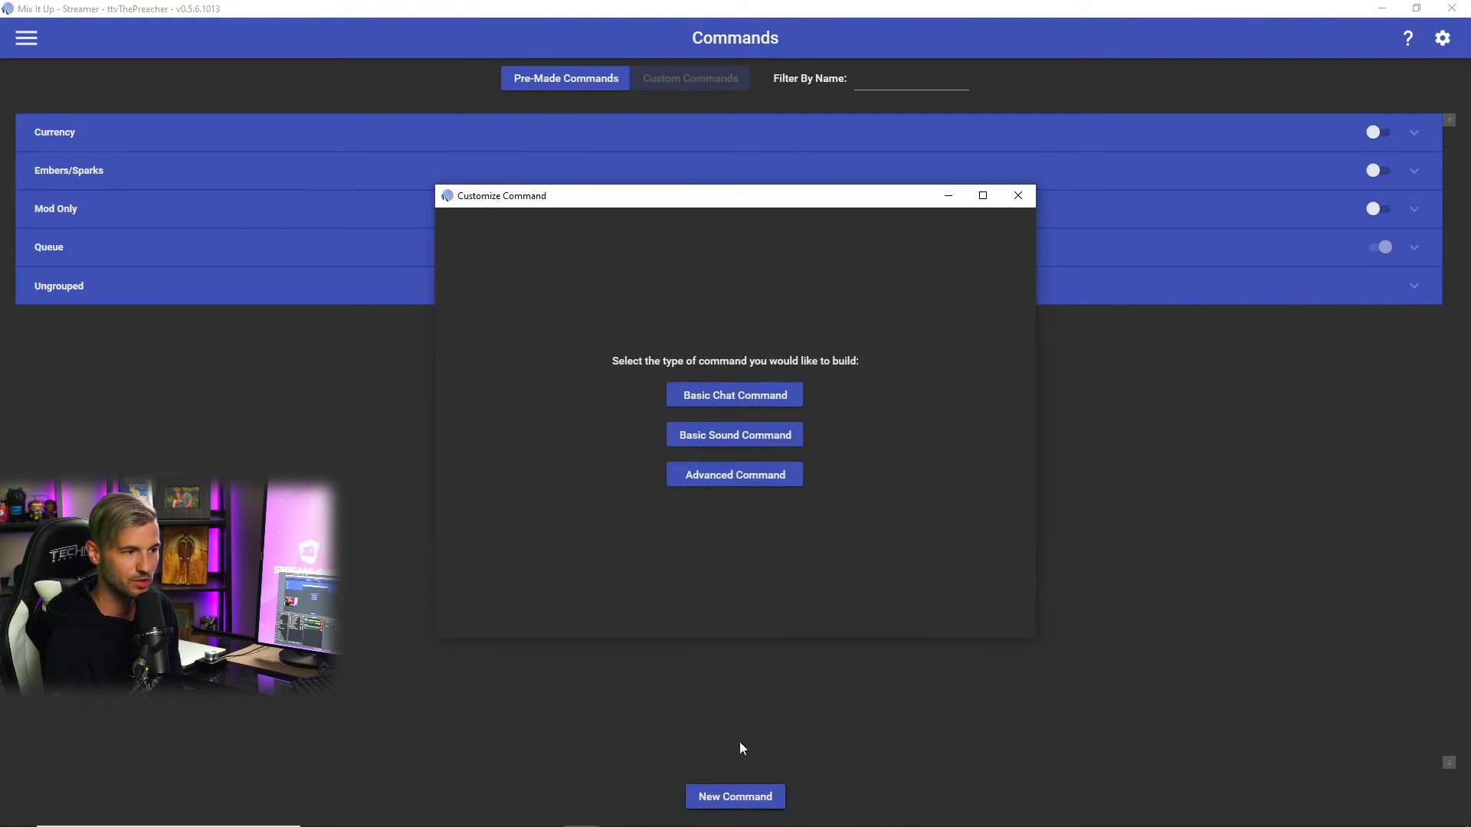
left_click(738, 397)
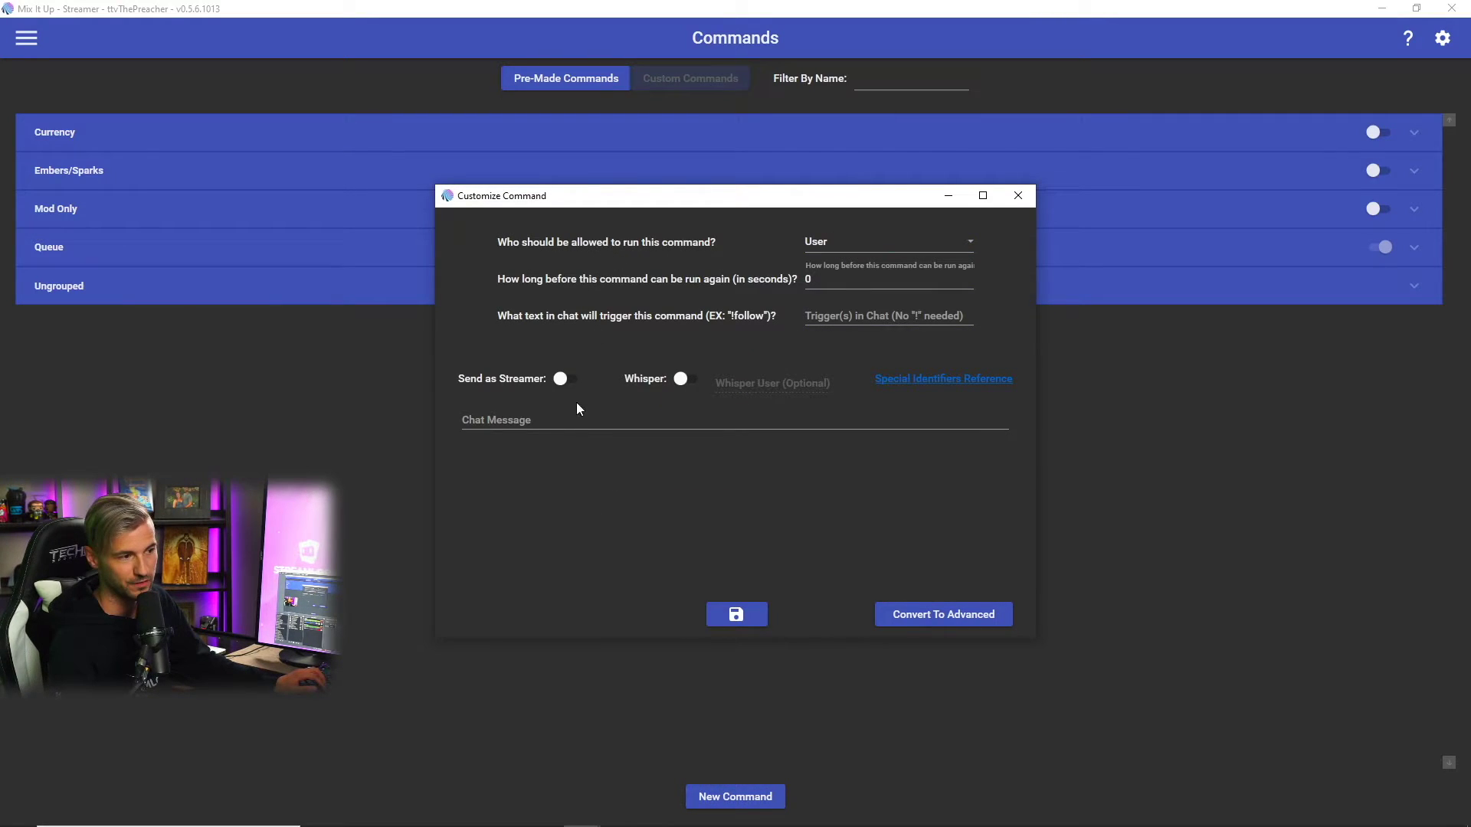
- Set the command's cooldown to 60 seconds and its trigger to streamloots
left_click(821, 280)
left_click_drag(821, 280, 794, 282)
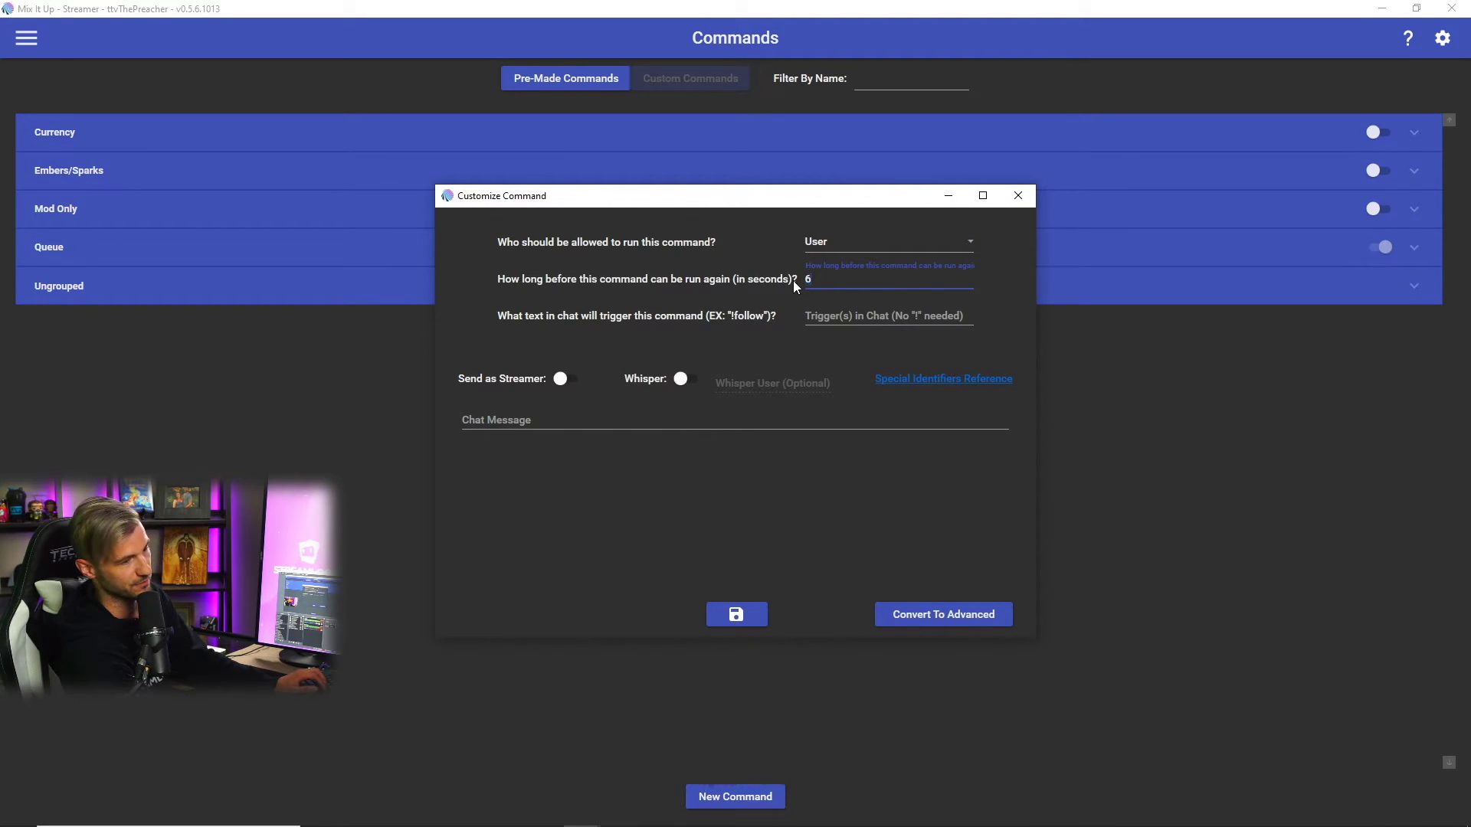
left_click(835, 314)
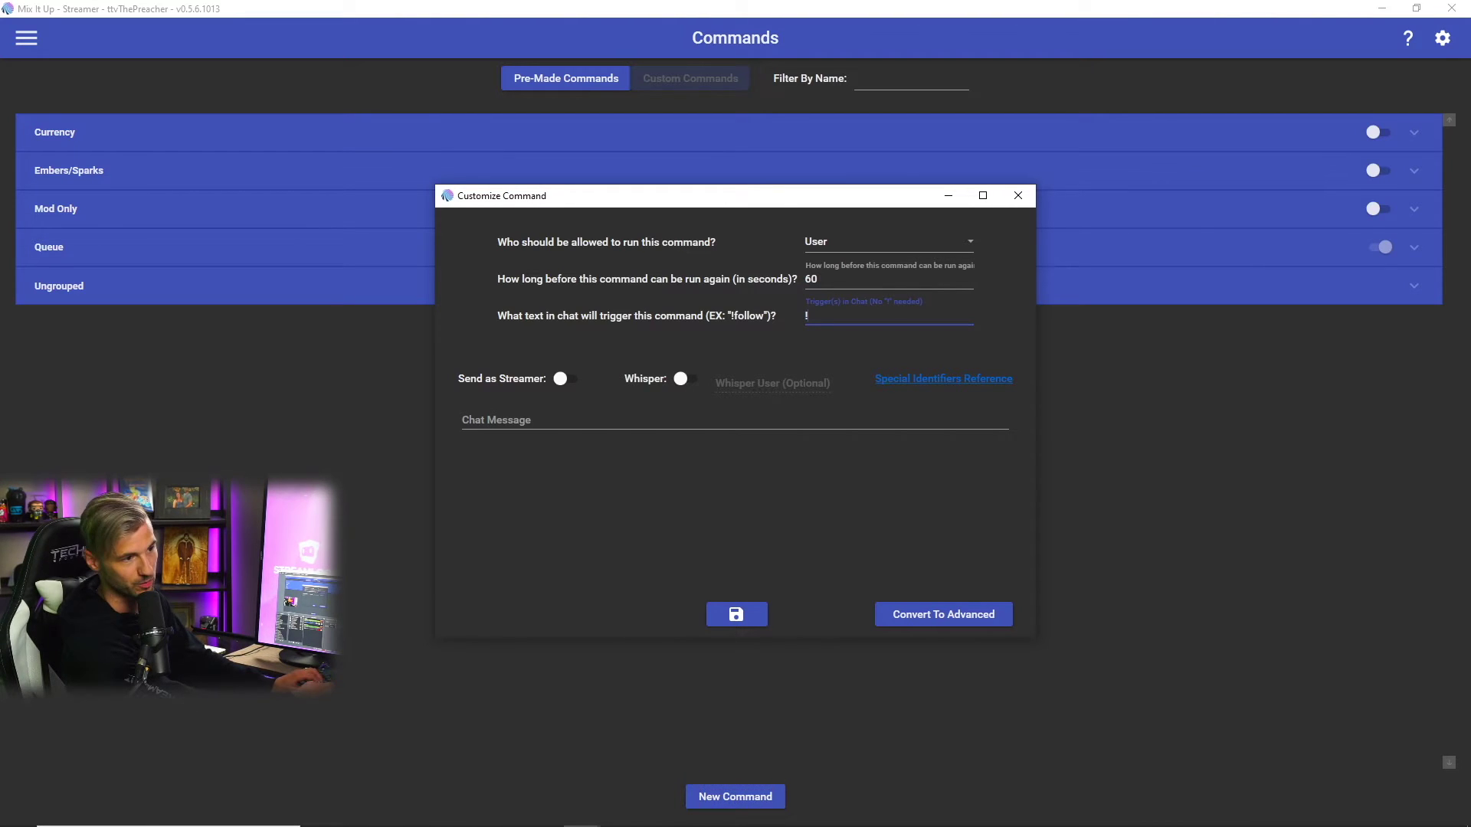
type("streamloots")
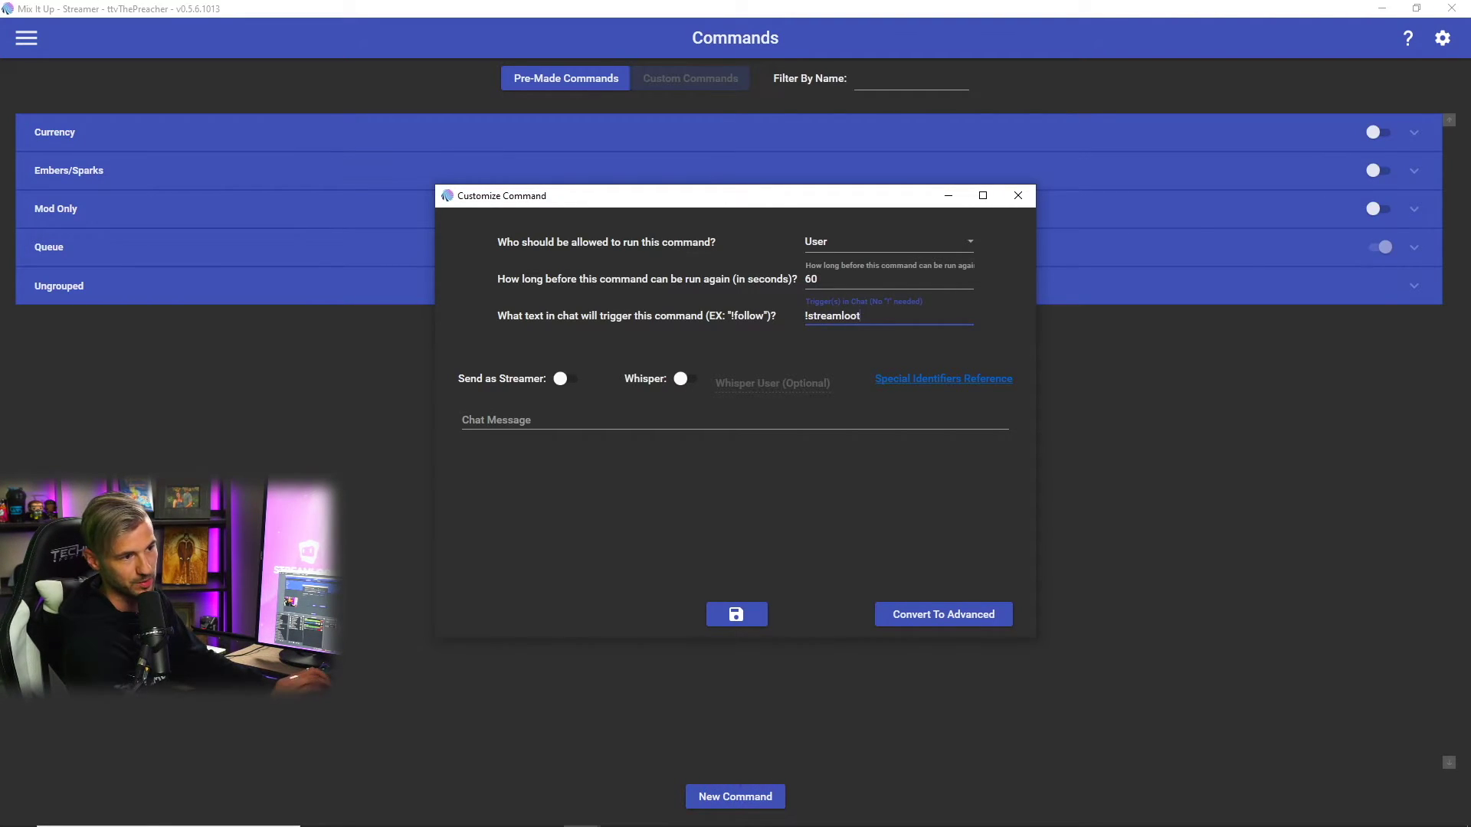
- Paste the Streamloots collection promo text into the Chat Message field
left_click(506, 419)
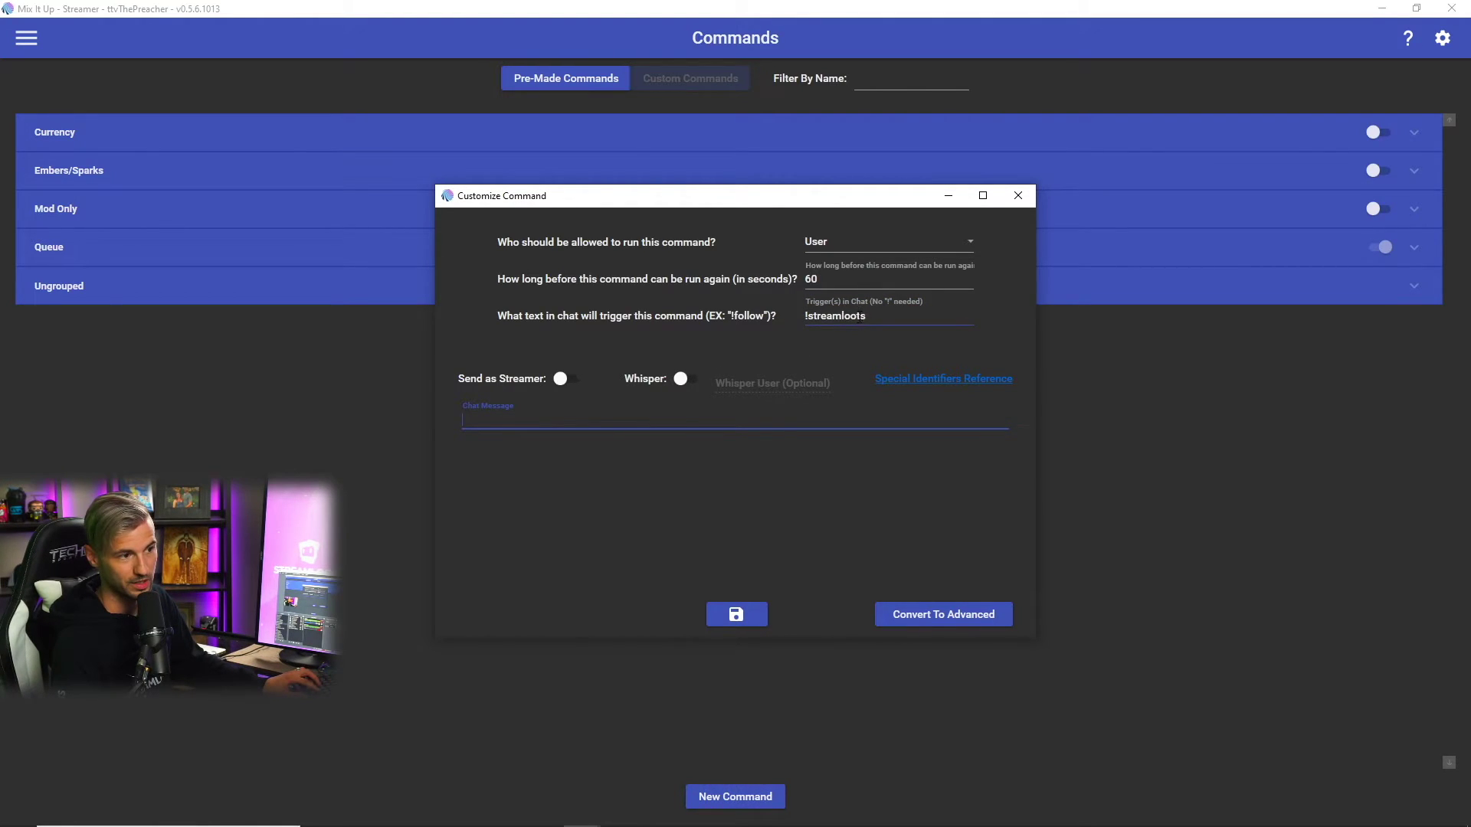
left_click_drag(865, 315, 793, 316)
left_click(526, 418)
type("Check out my newest Streamloots collection! It's the best way to support the stream while creating hilarious moments: streamloots.com/username")
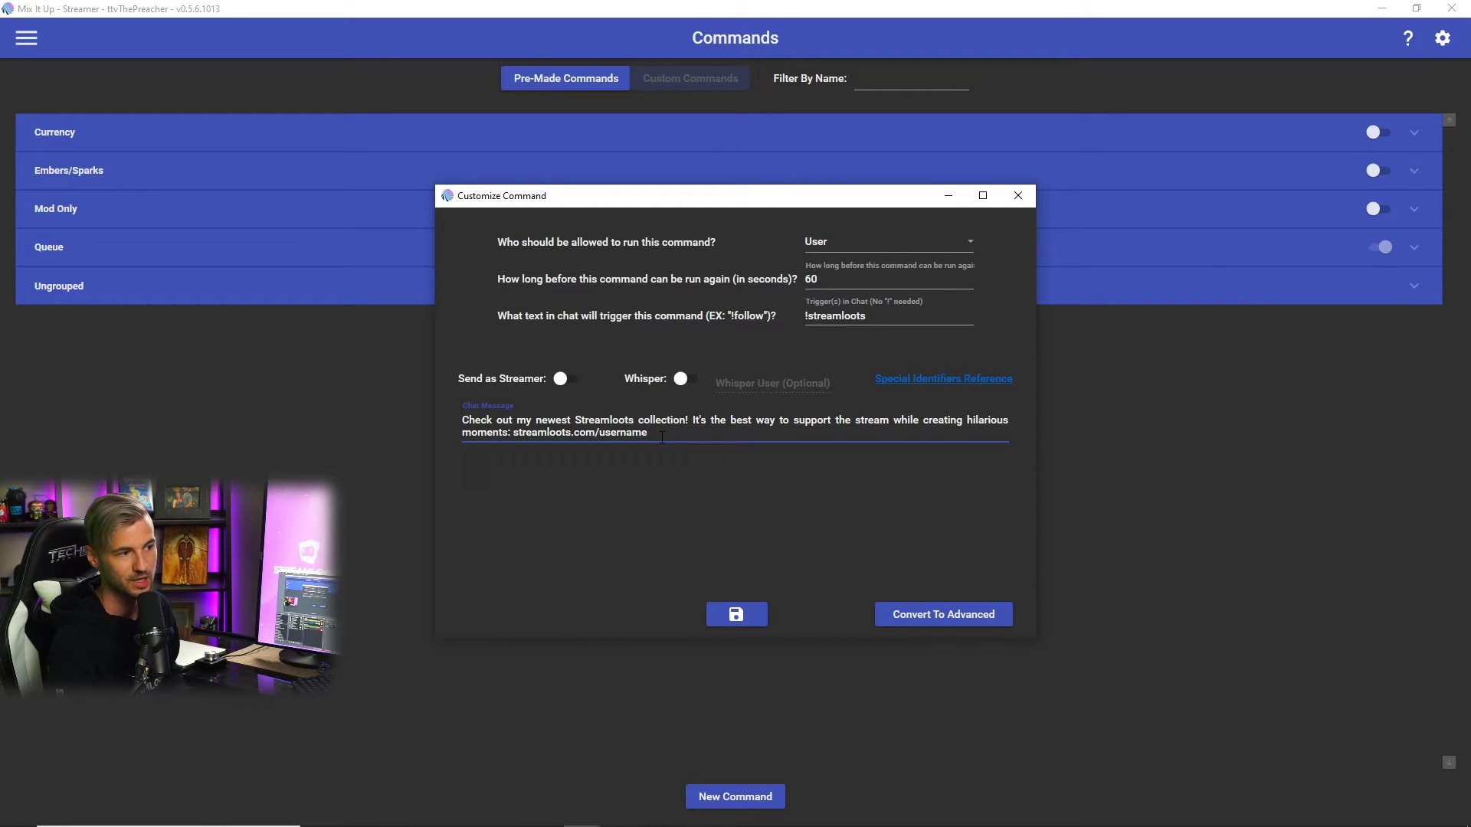
left_click_drag(648, 433, 514, 434)
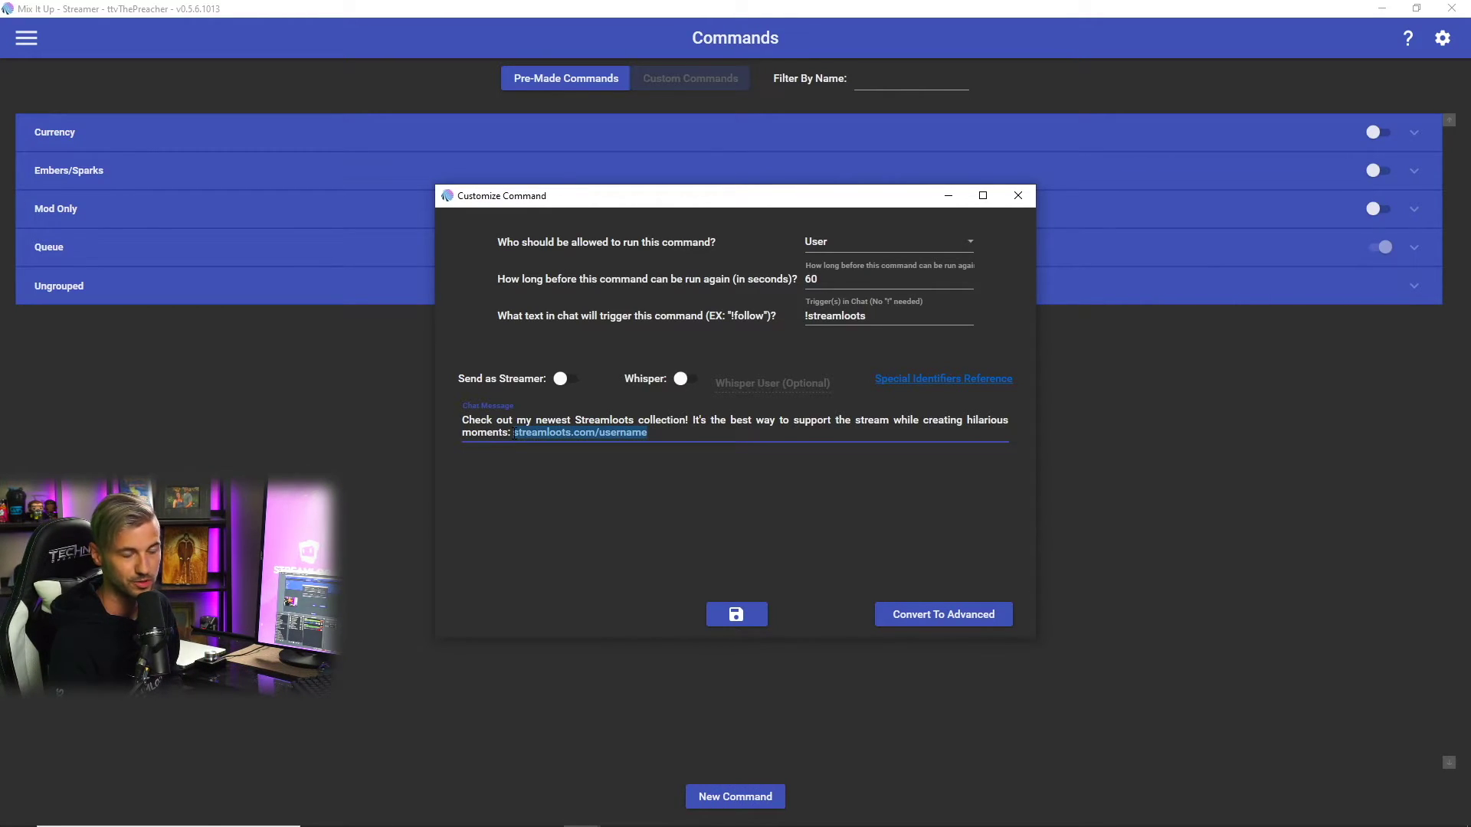
- Save the !streamloots command and return to the Chat page
left_click(734, 616)
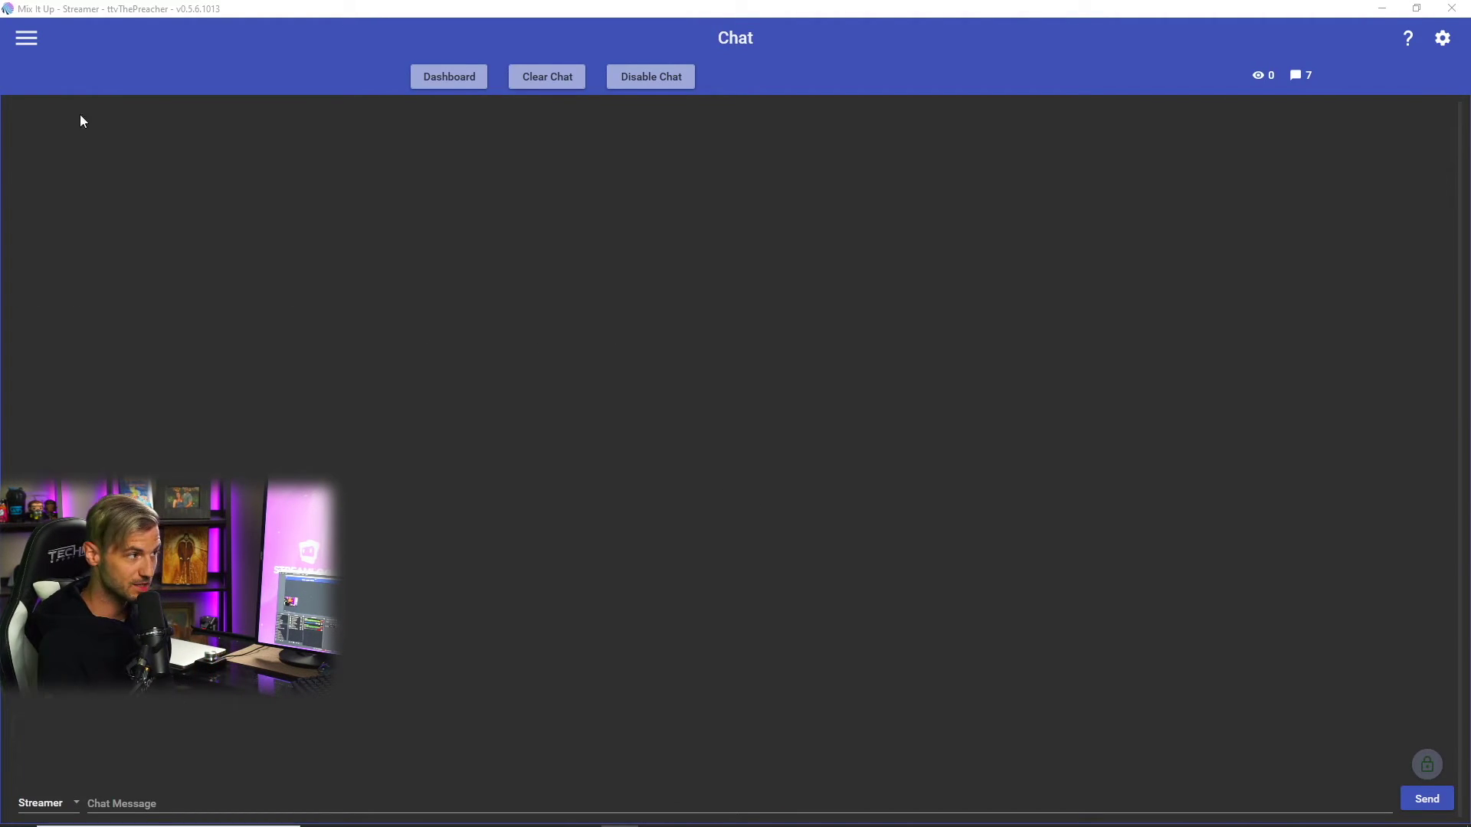
left_click(28, 40)
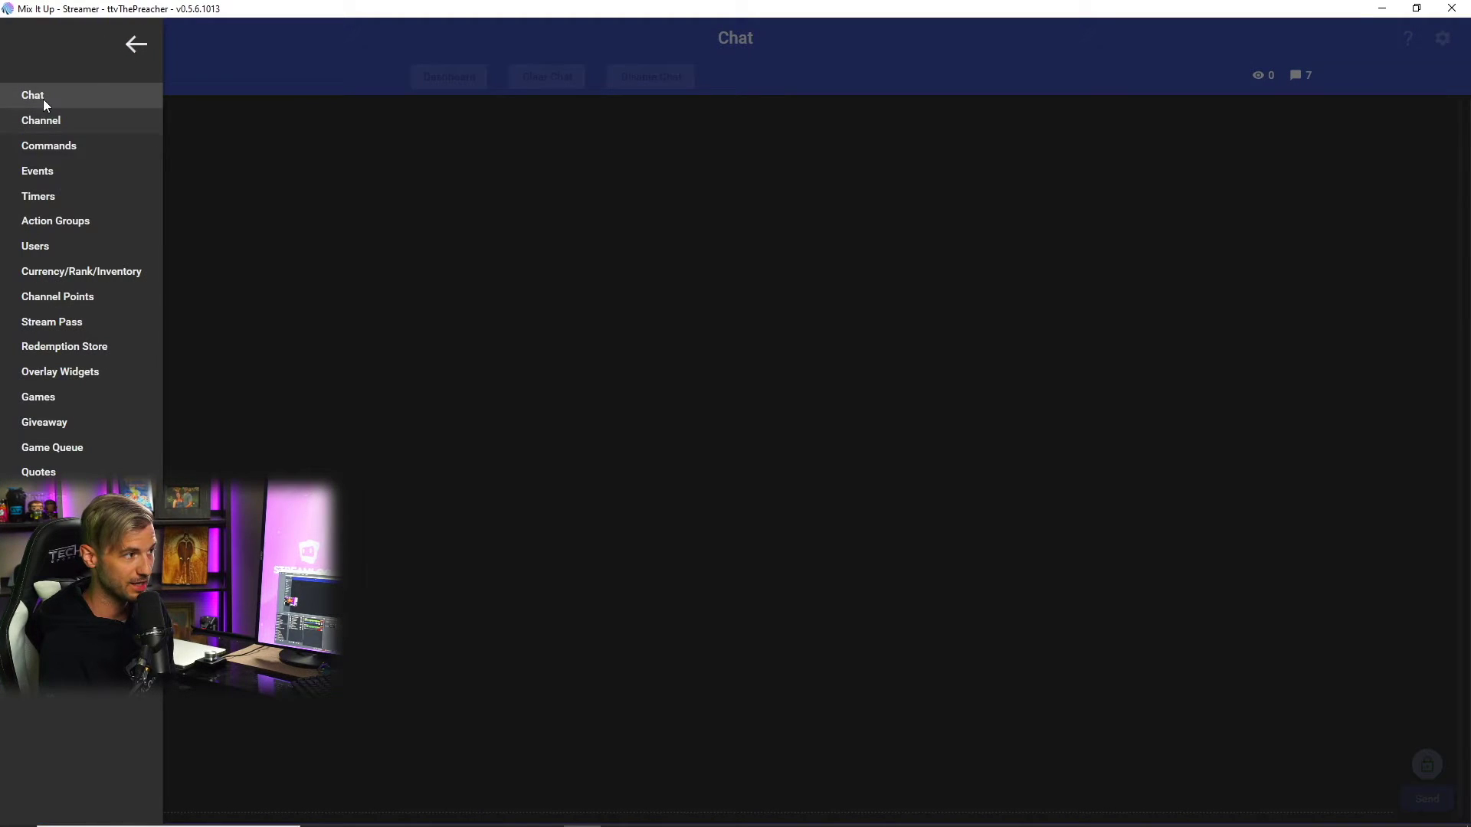
left_click(255, 98)
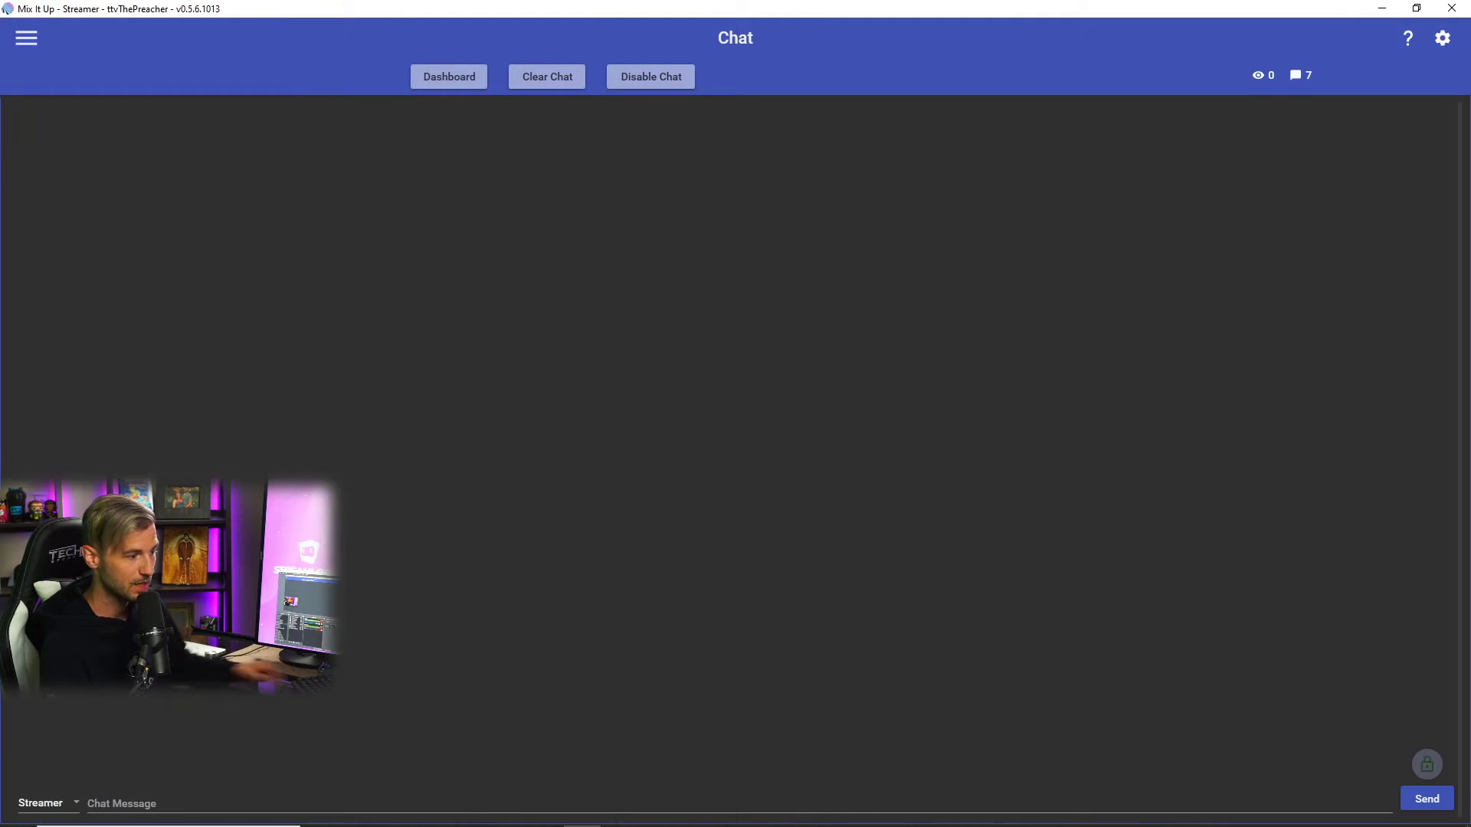
- Send !streamloots in chat to check that the bot posts the promo reply
left_click(126, 801)
type("!")
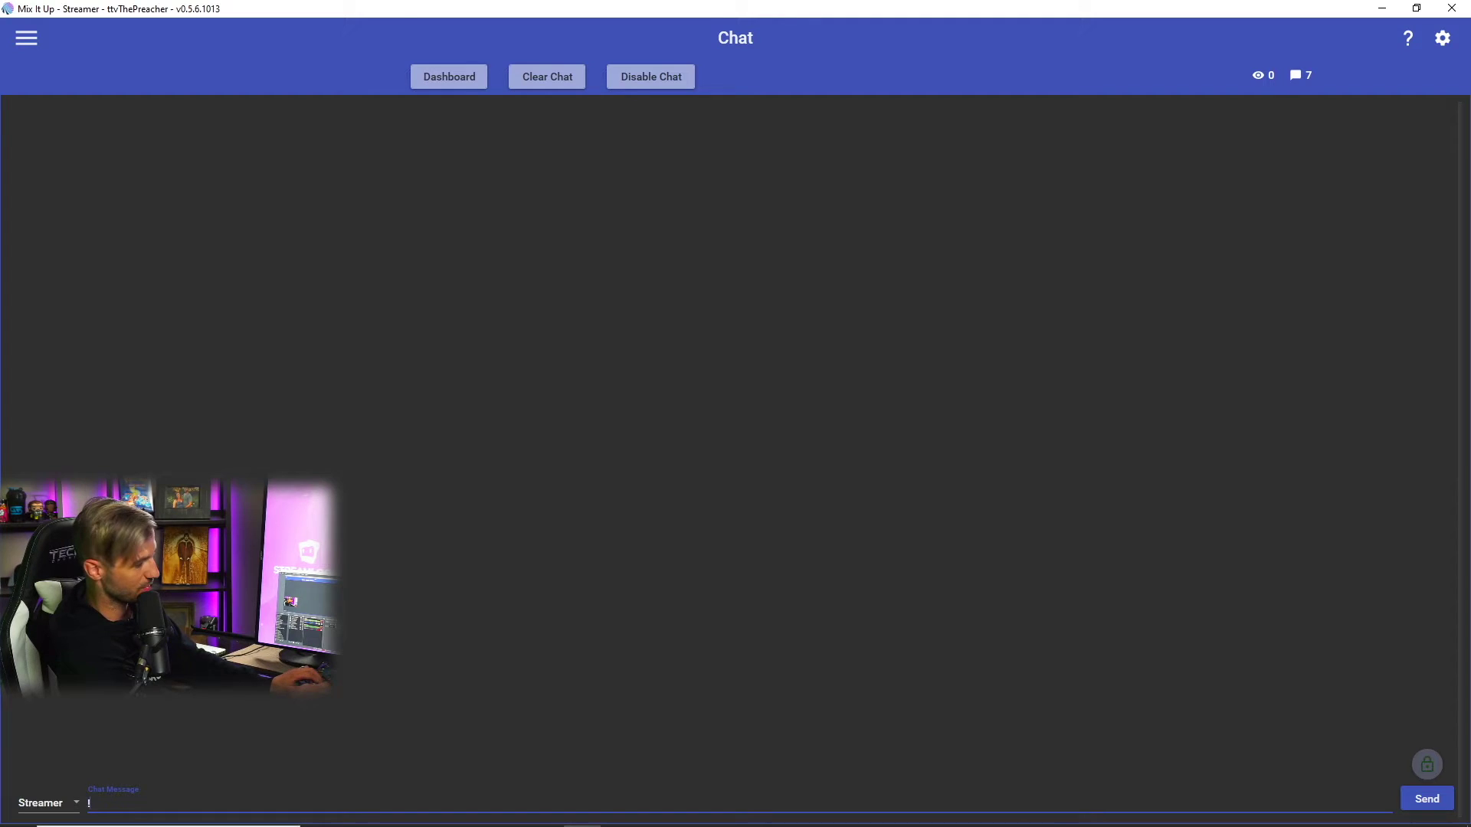
type("streamloots")
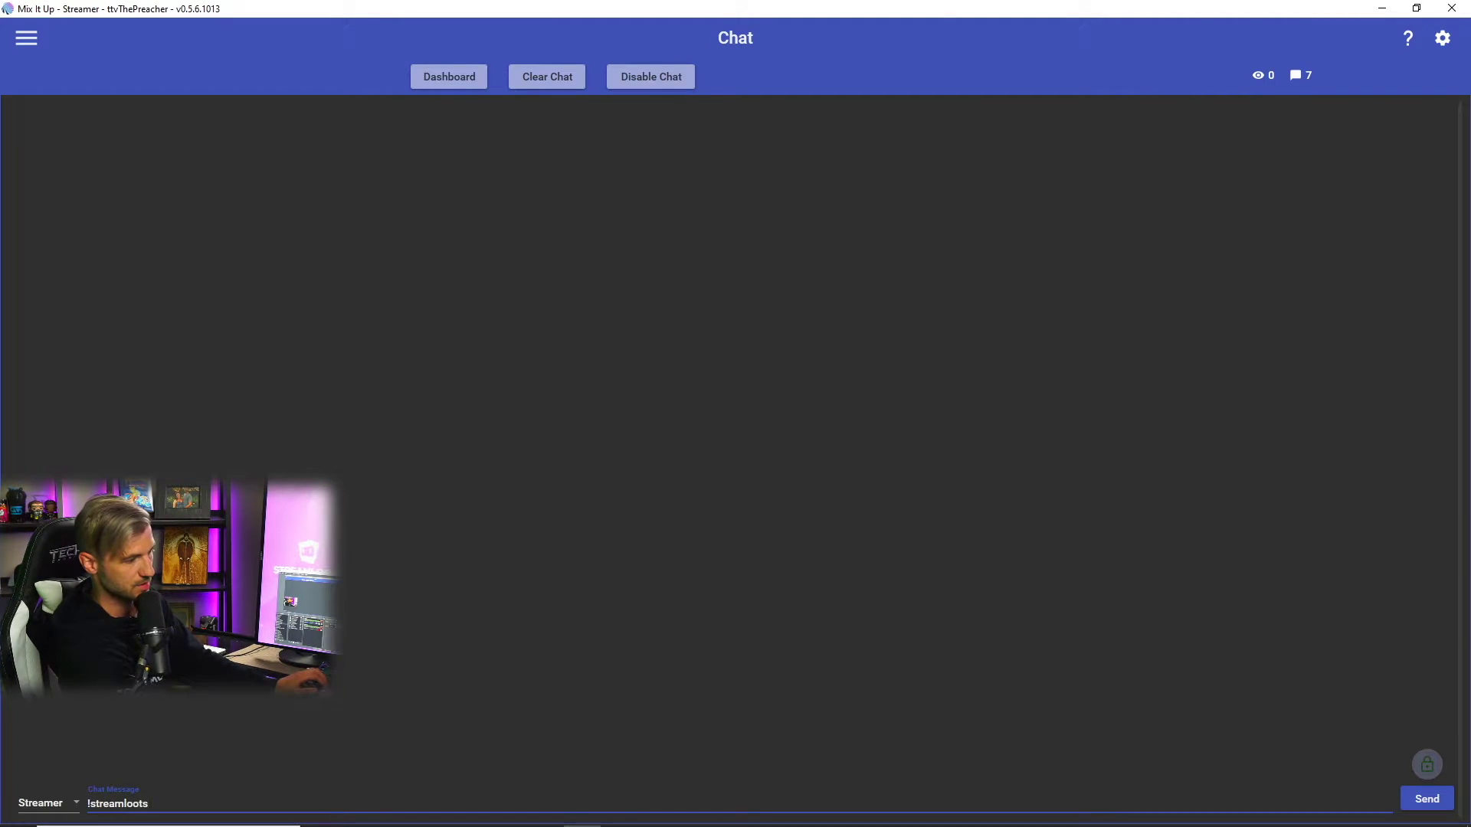
key("Return")
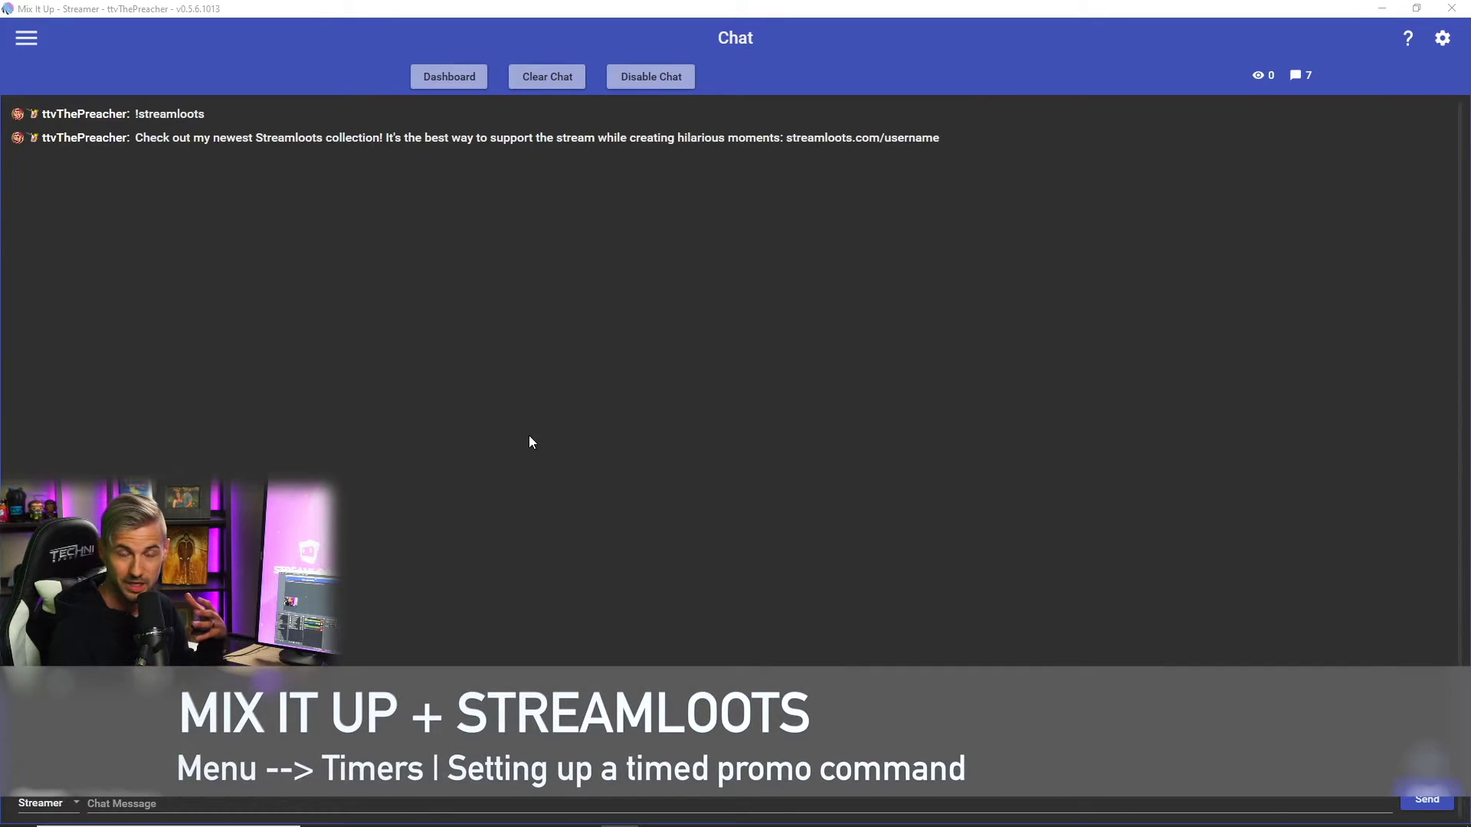
- Create and save a Basic Chat Command timer named !sl posting the Streamloots promo message
left_click(30, 38)
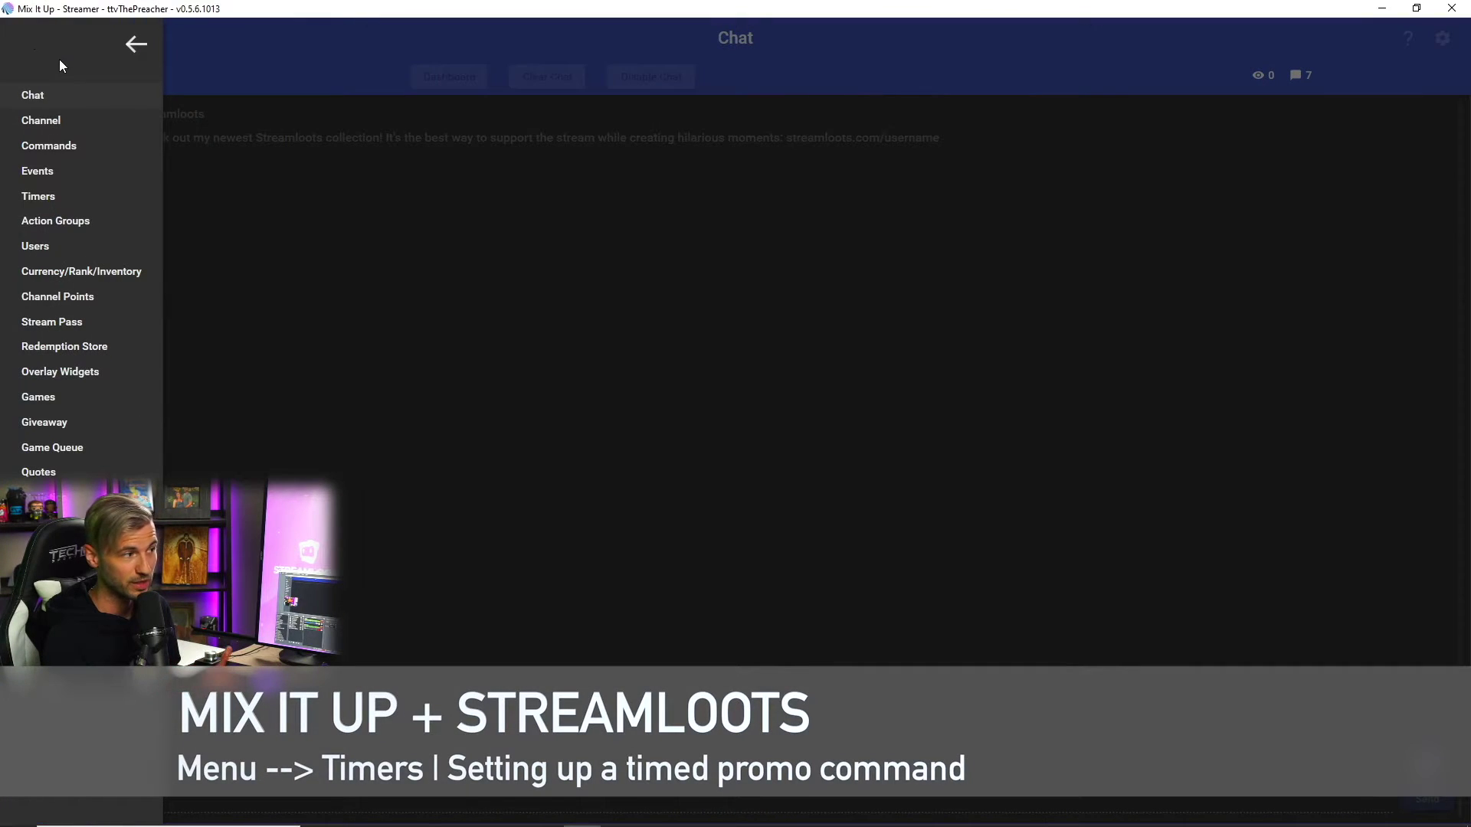
left_click(81, 197)
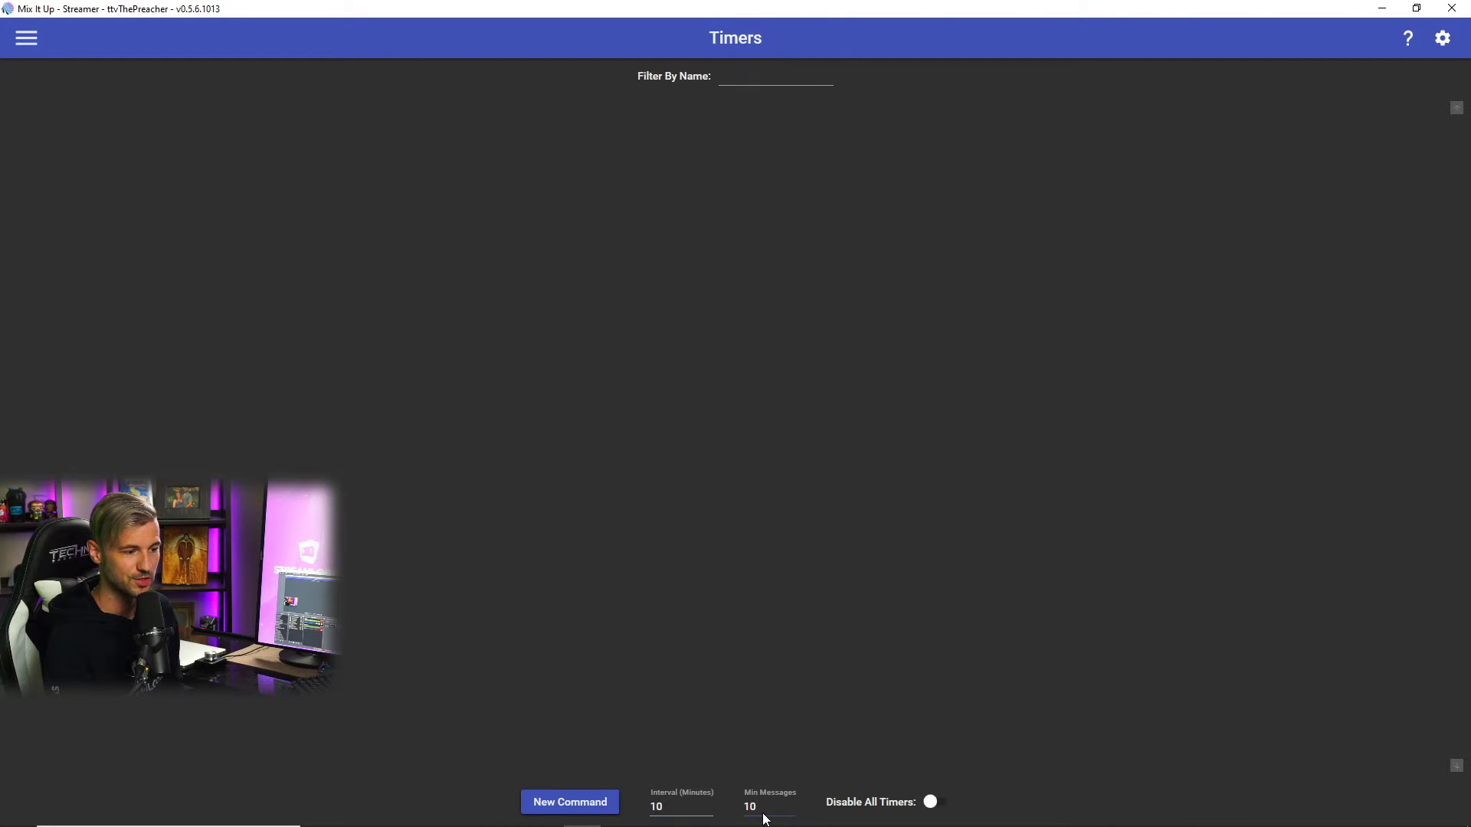
left_click(558, 804)
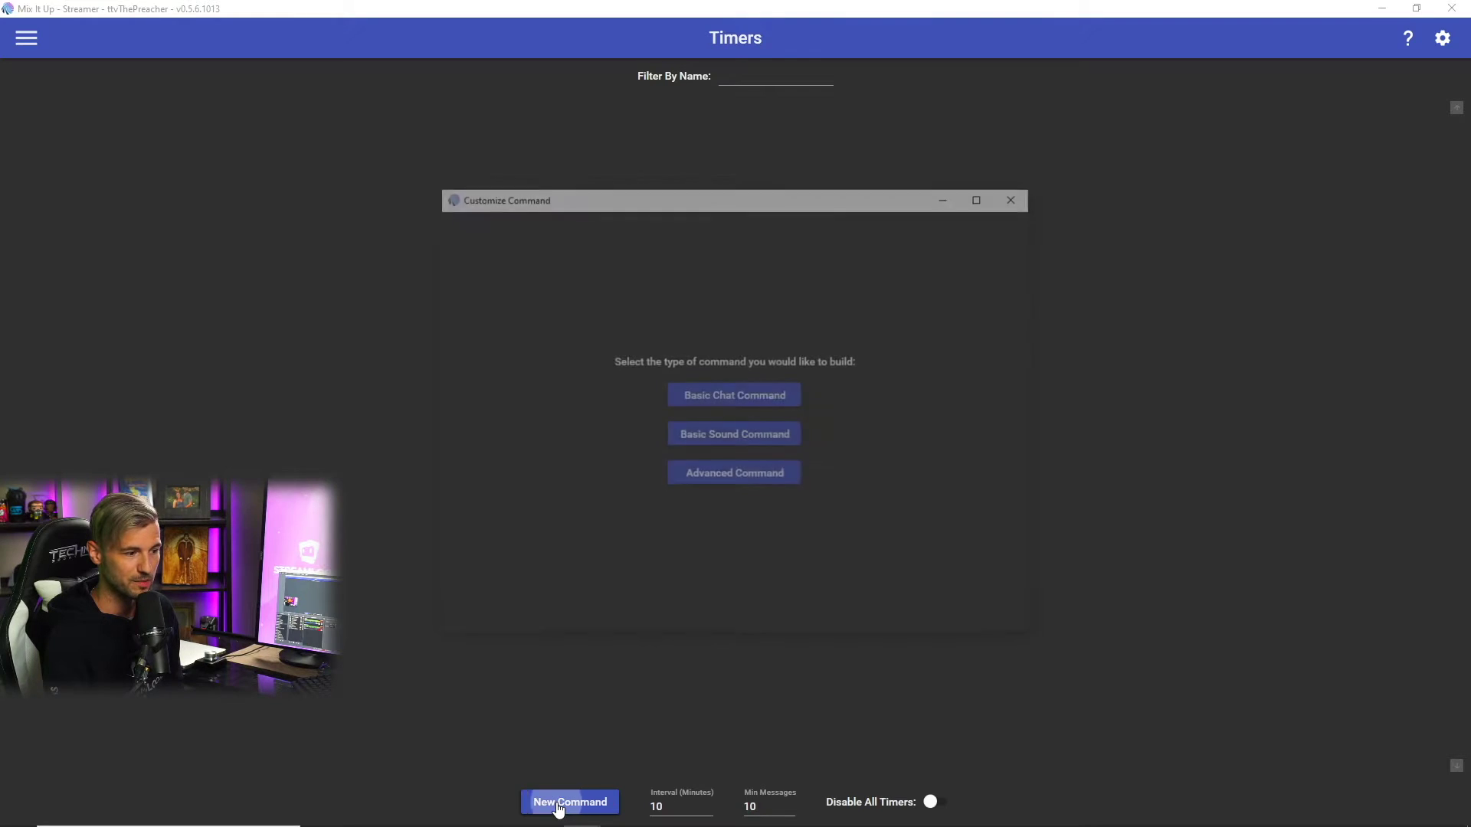
left_click(739, 405)
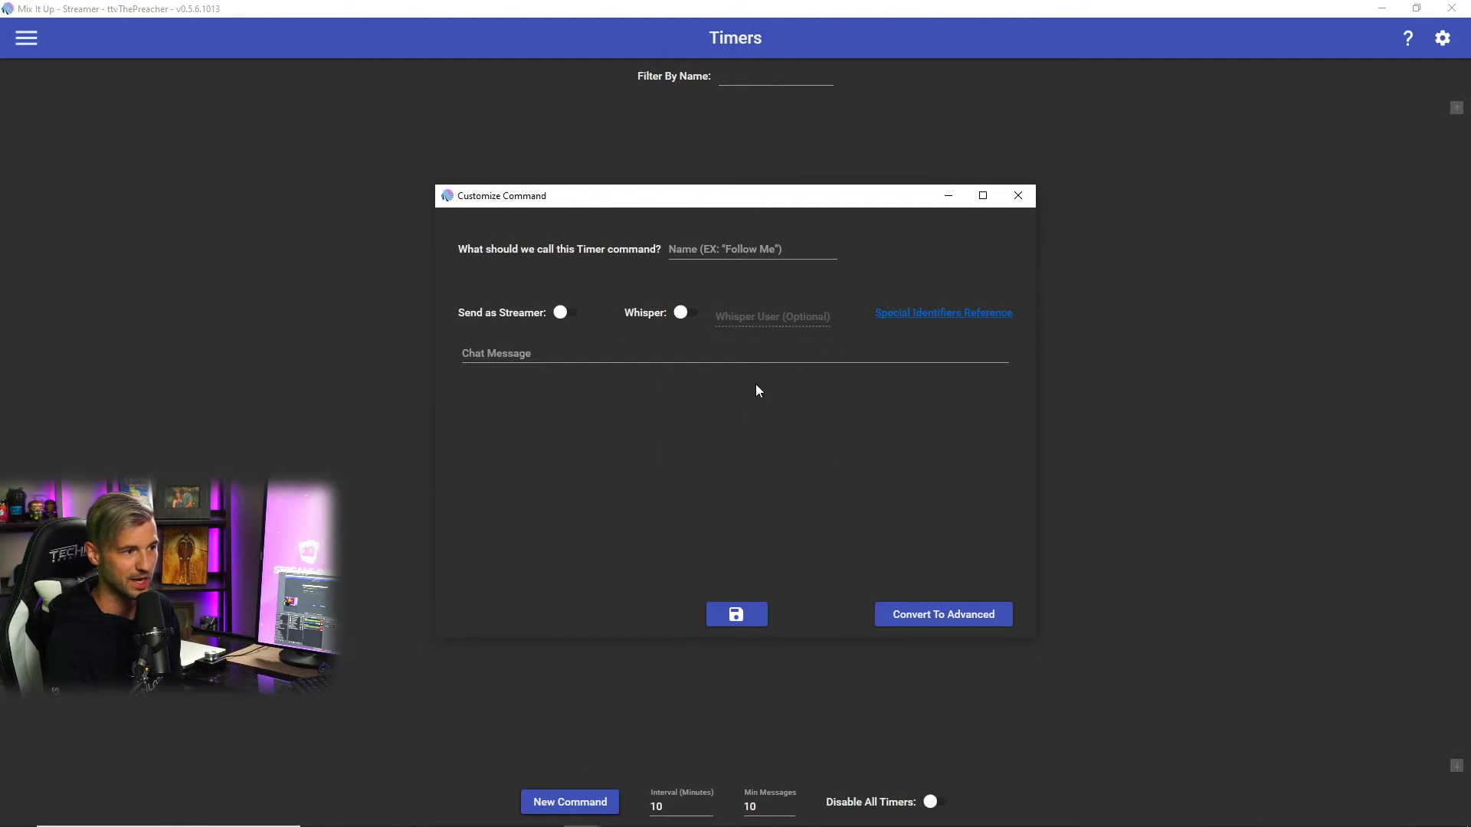
left_click(716, 251)
type("!")
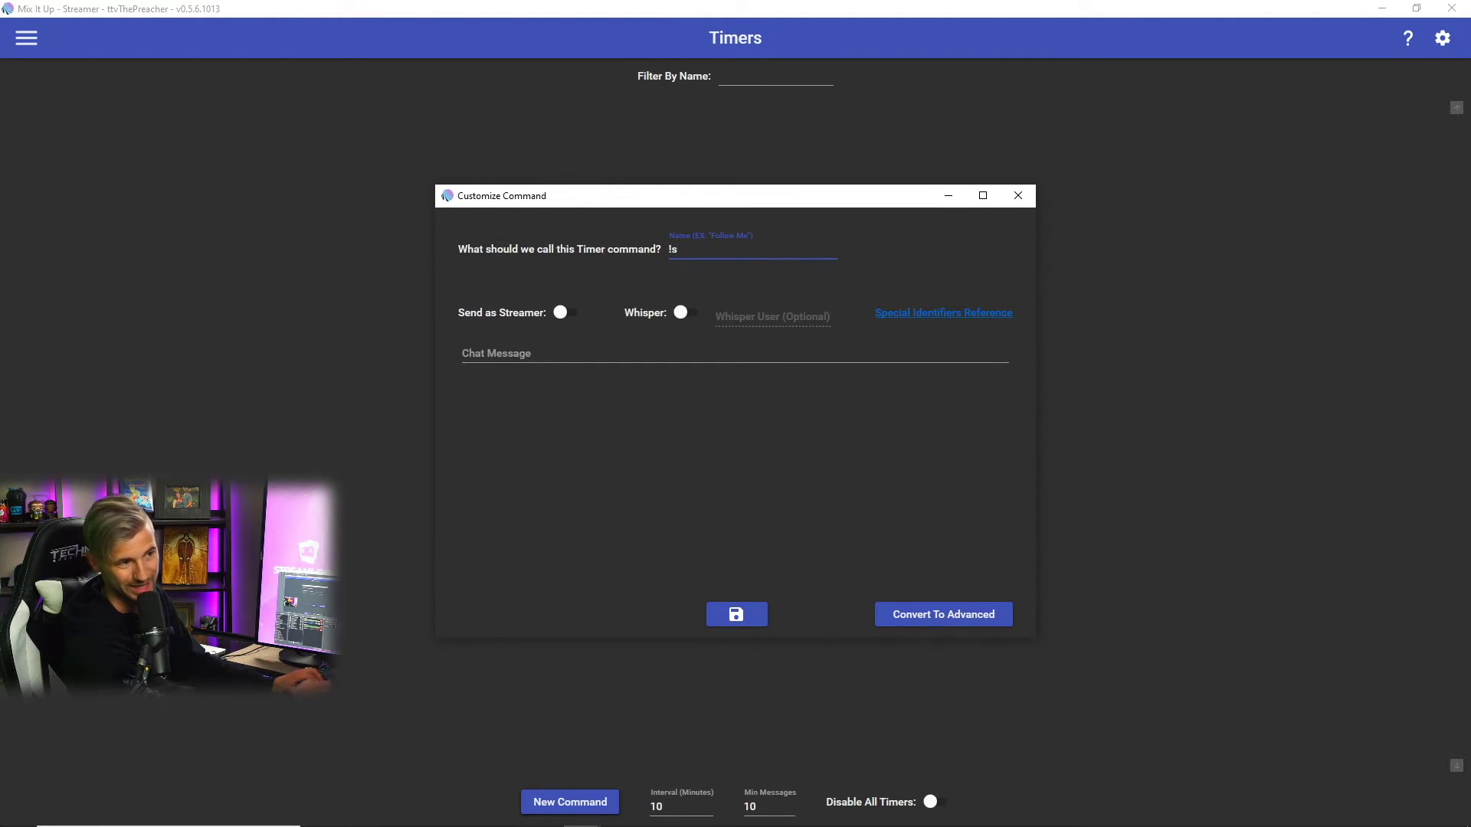
type("sl")
left_click(643, 352)
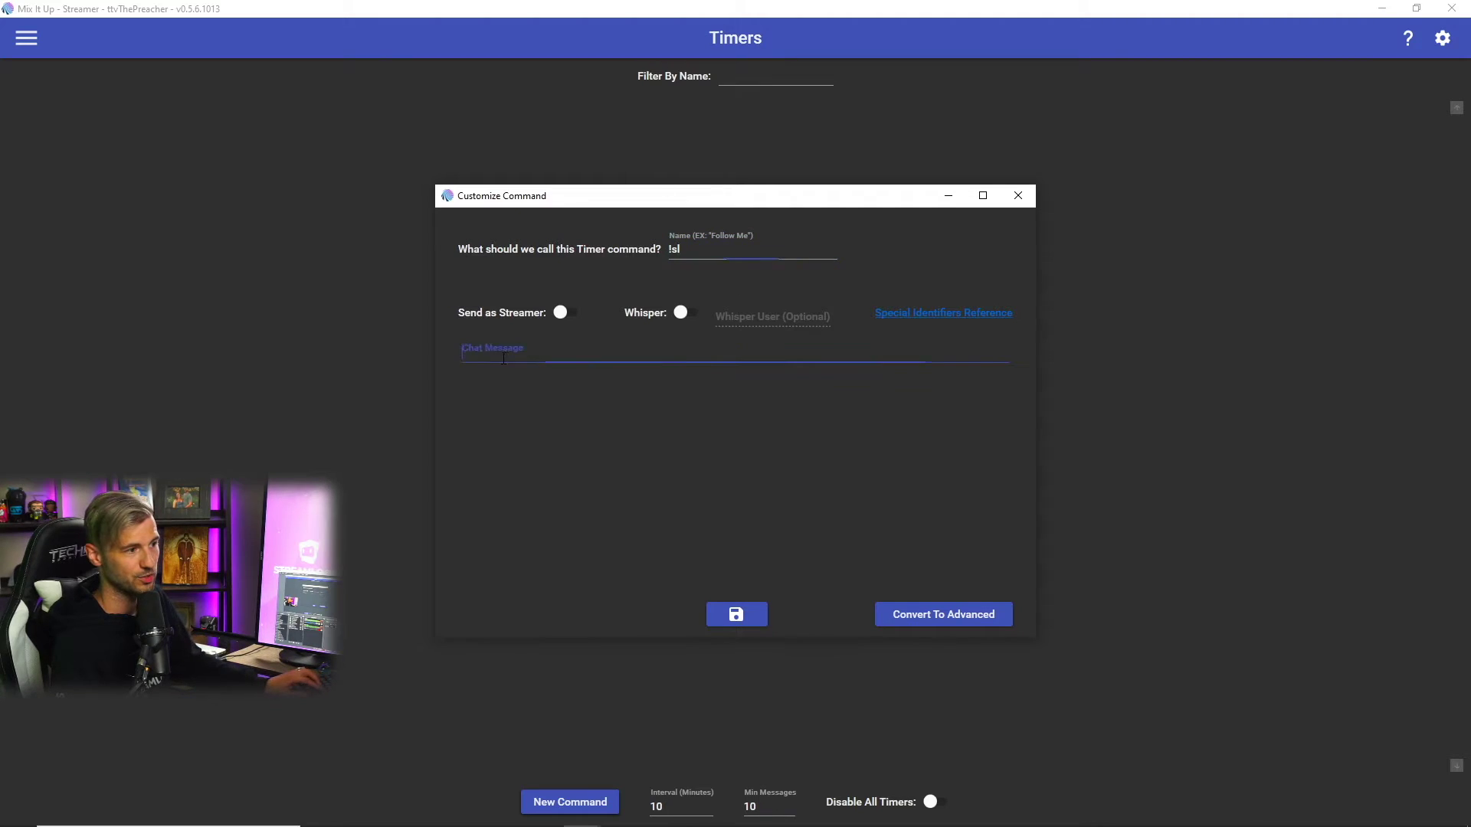
type("Check out my newest Streamloots collection! It's the best way to support the stream while creating hilarious moments: streamloots.com/username")
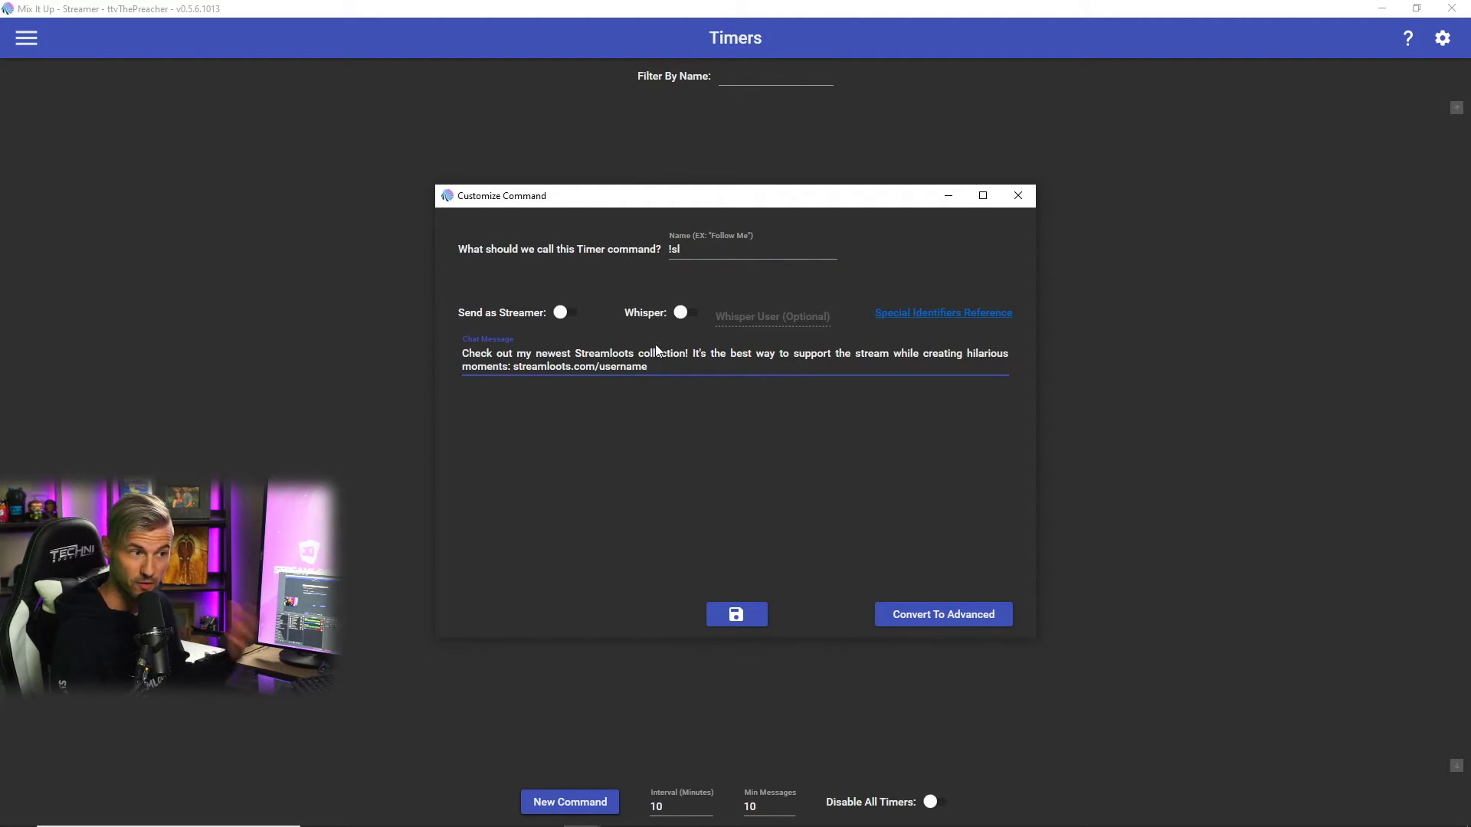
left_click(749, 618)
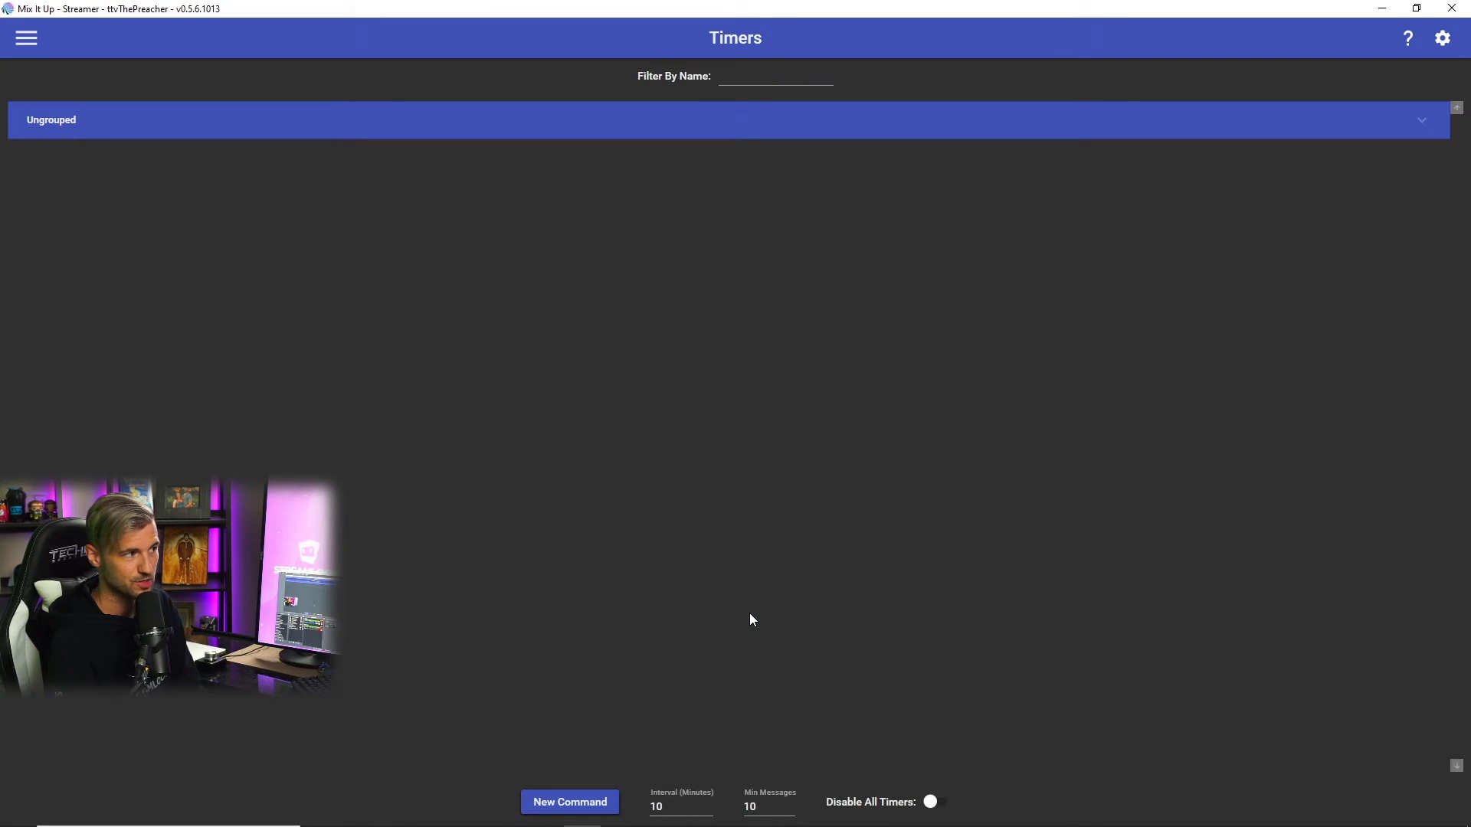
- Expand the Ungrouped timers group to reveal the new !sl timer
left_click(446, 135)
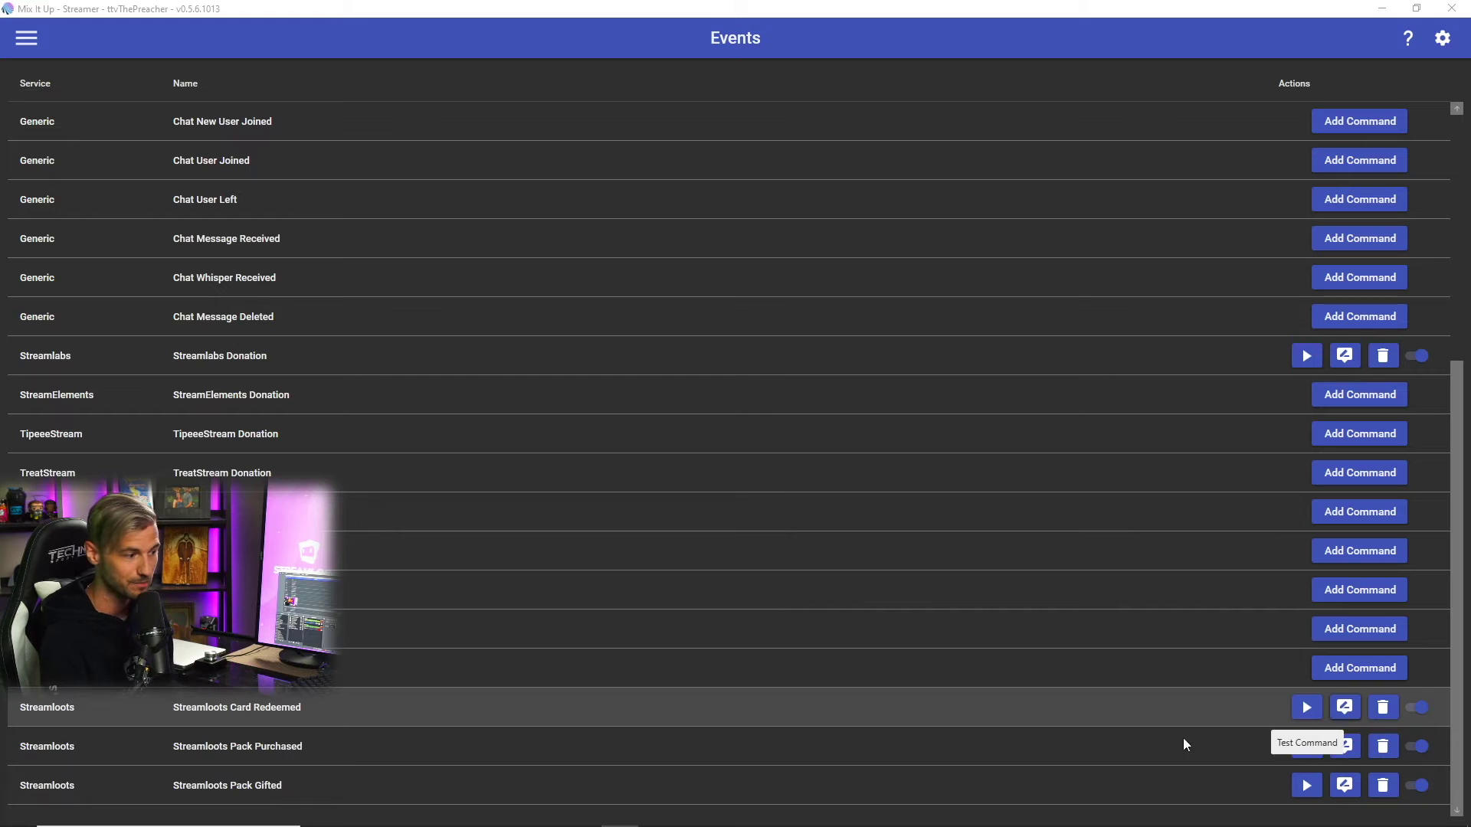
- Open the Card Redeemed command and examine its $streamlootscardname, $username and $streamlootsmessage identifiers
left_click(1348, 711)
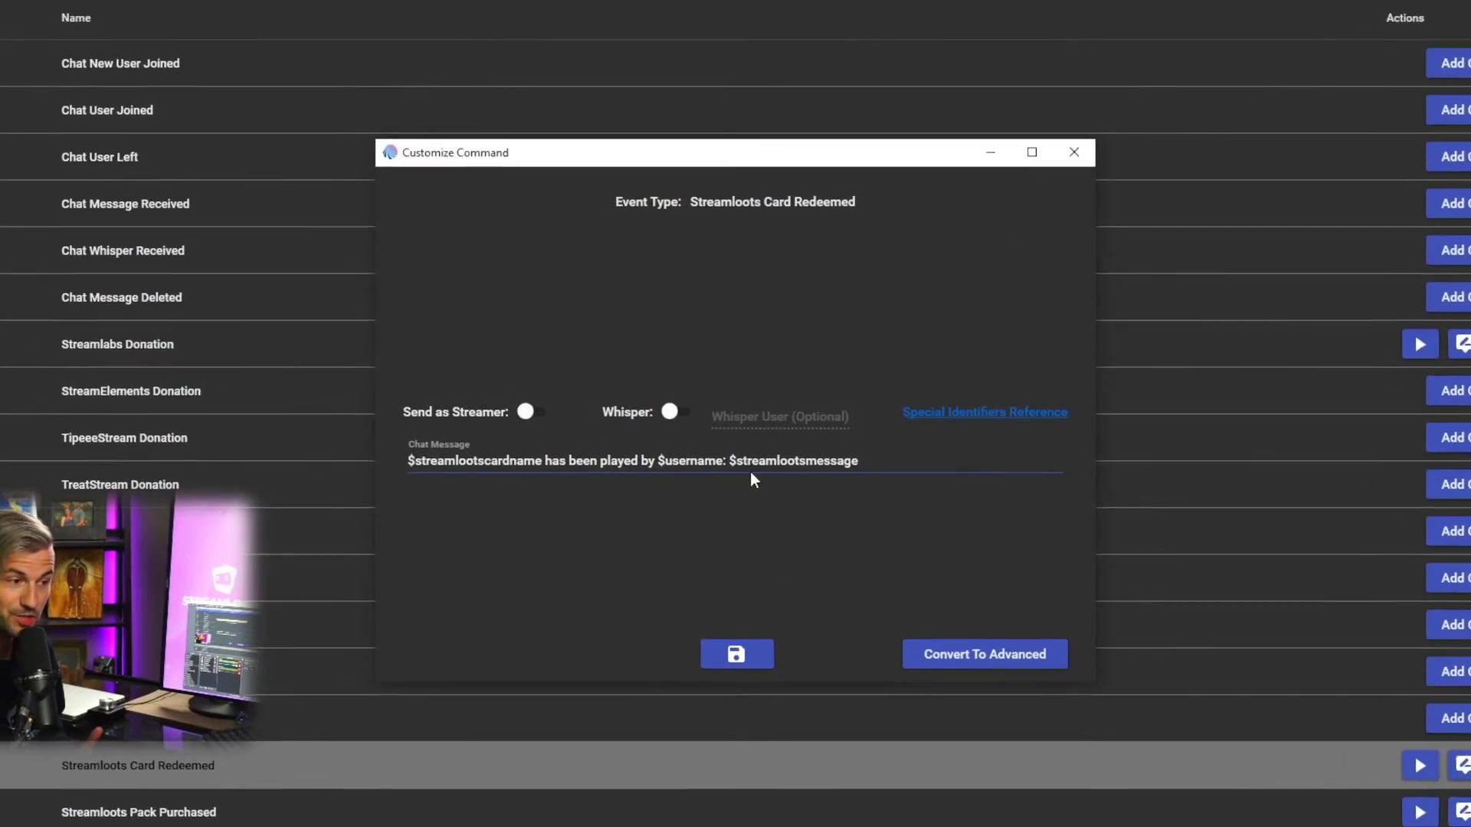
left_click_drag(857, 462, 469, 455)
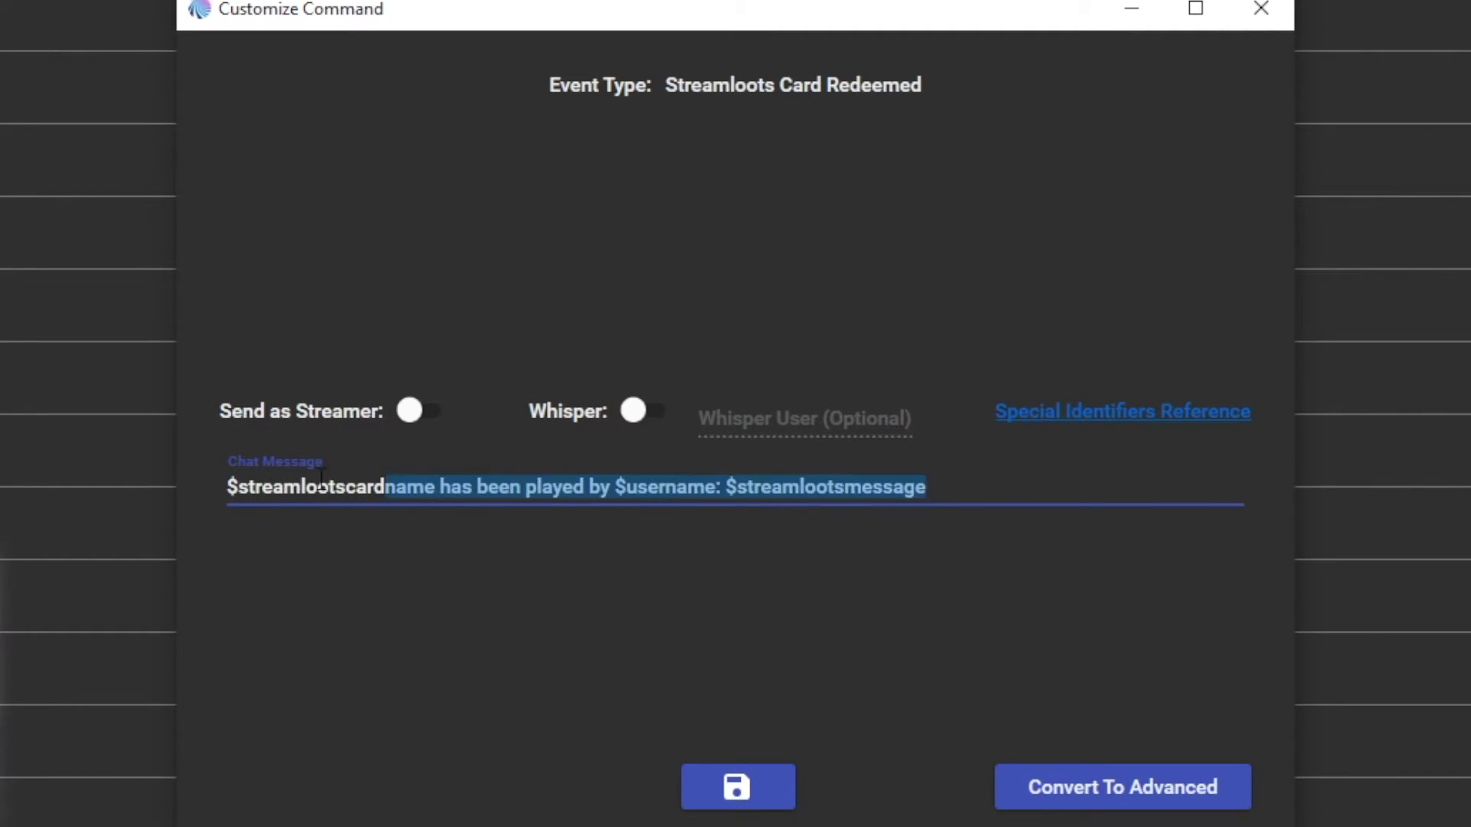
left_click_drag(321, 479, 198, 482)
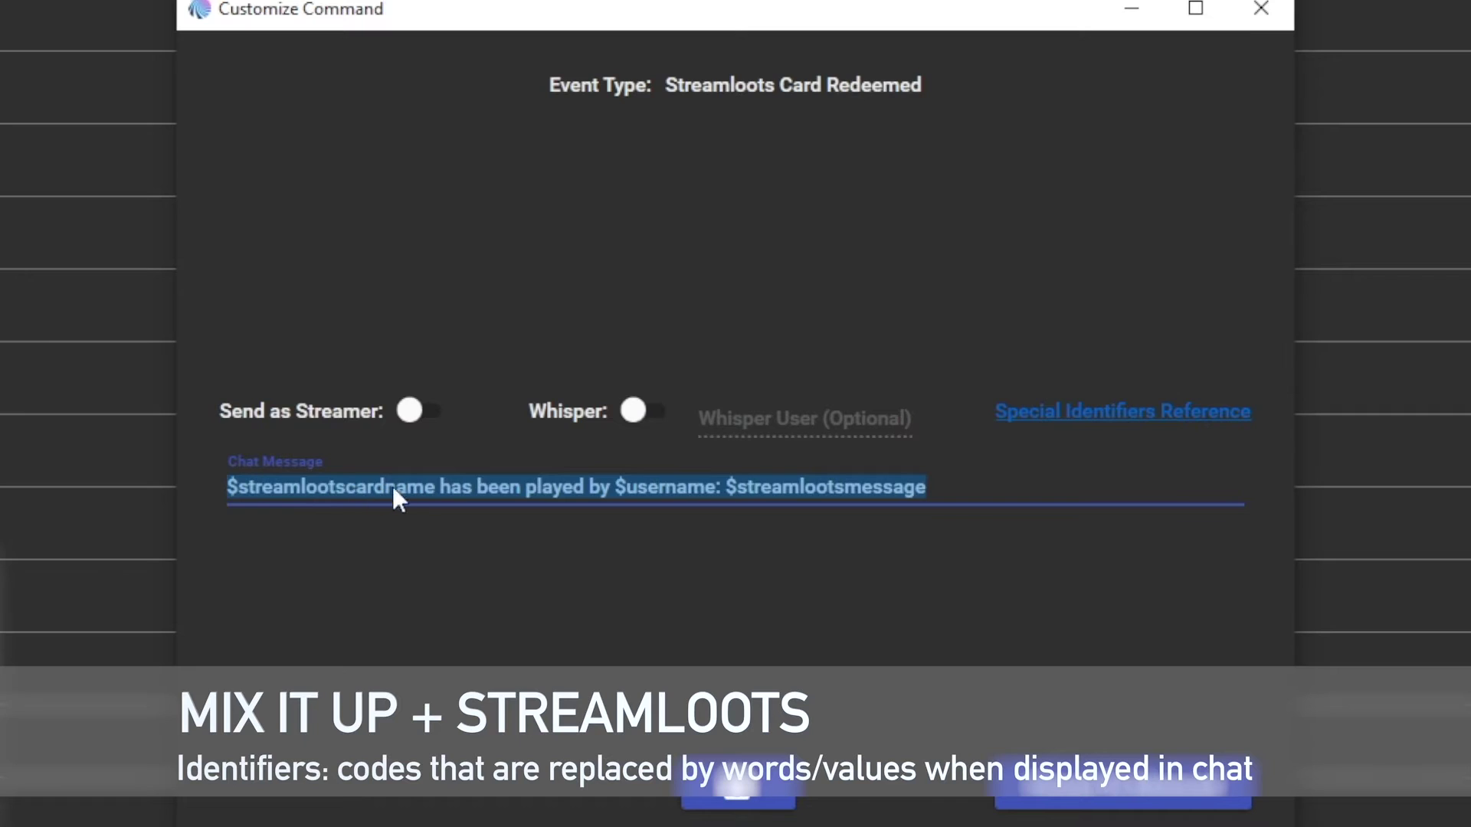
left_click(433, 487)
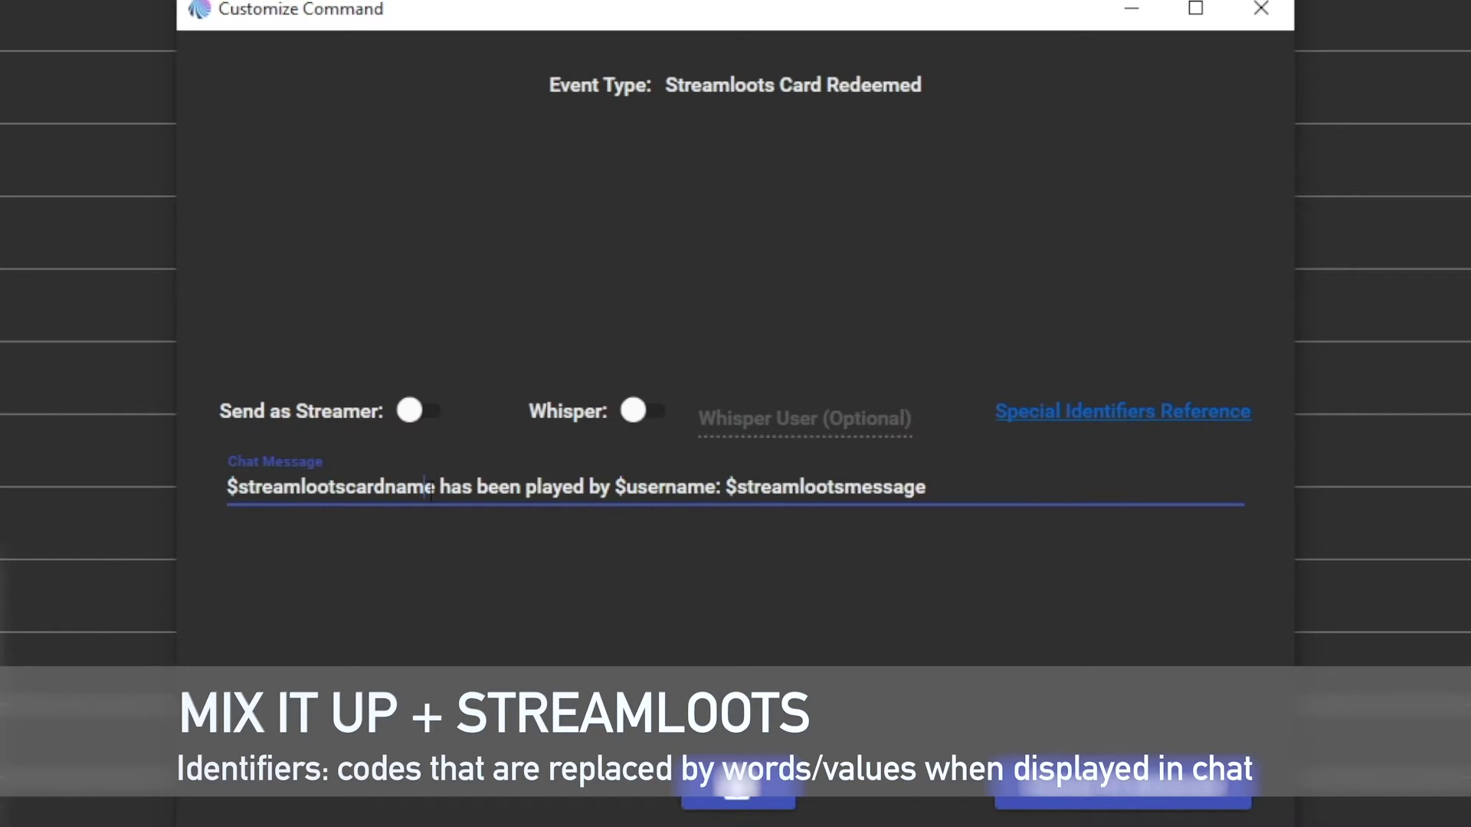
left_click_drag(431, 490, 209, 502)
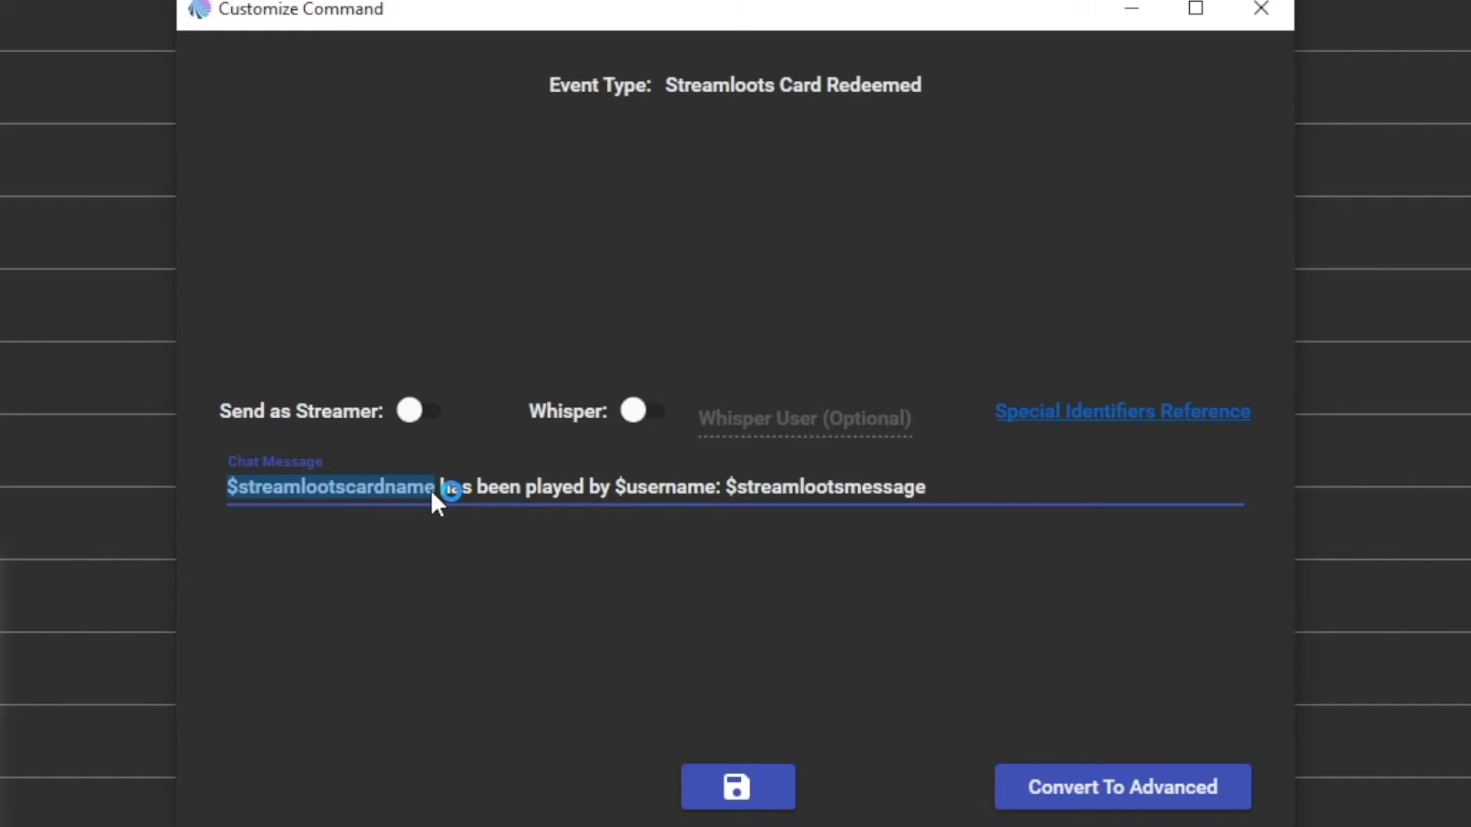
key("Right")
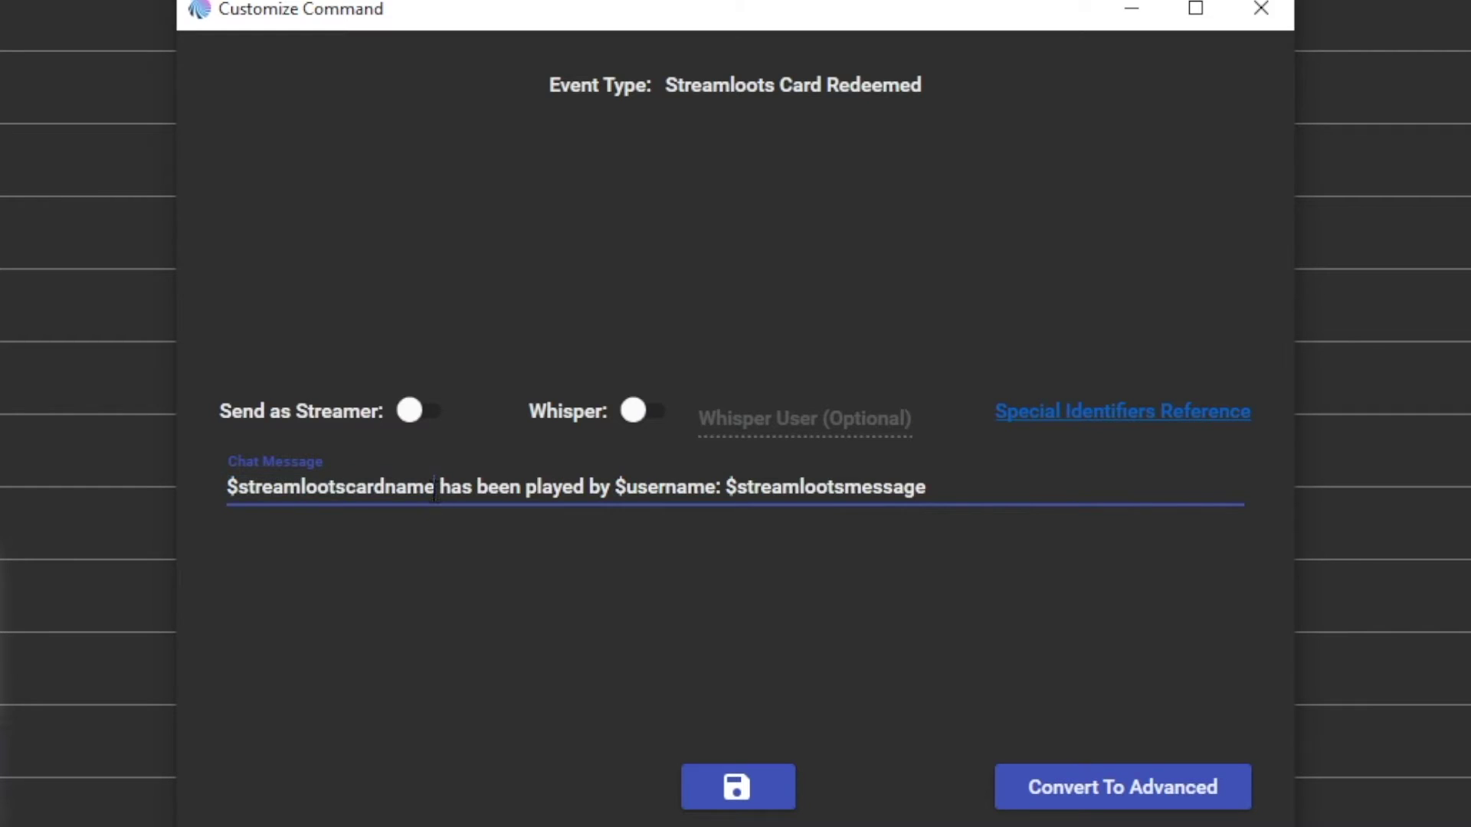
left_click_drag(435, 488, 235, 494)
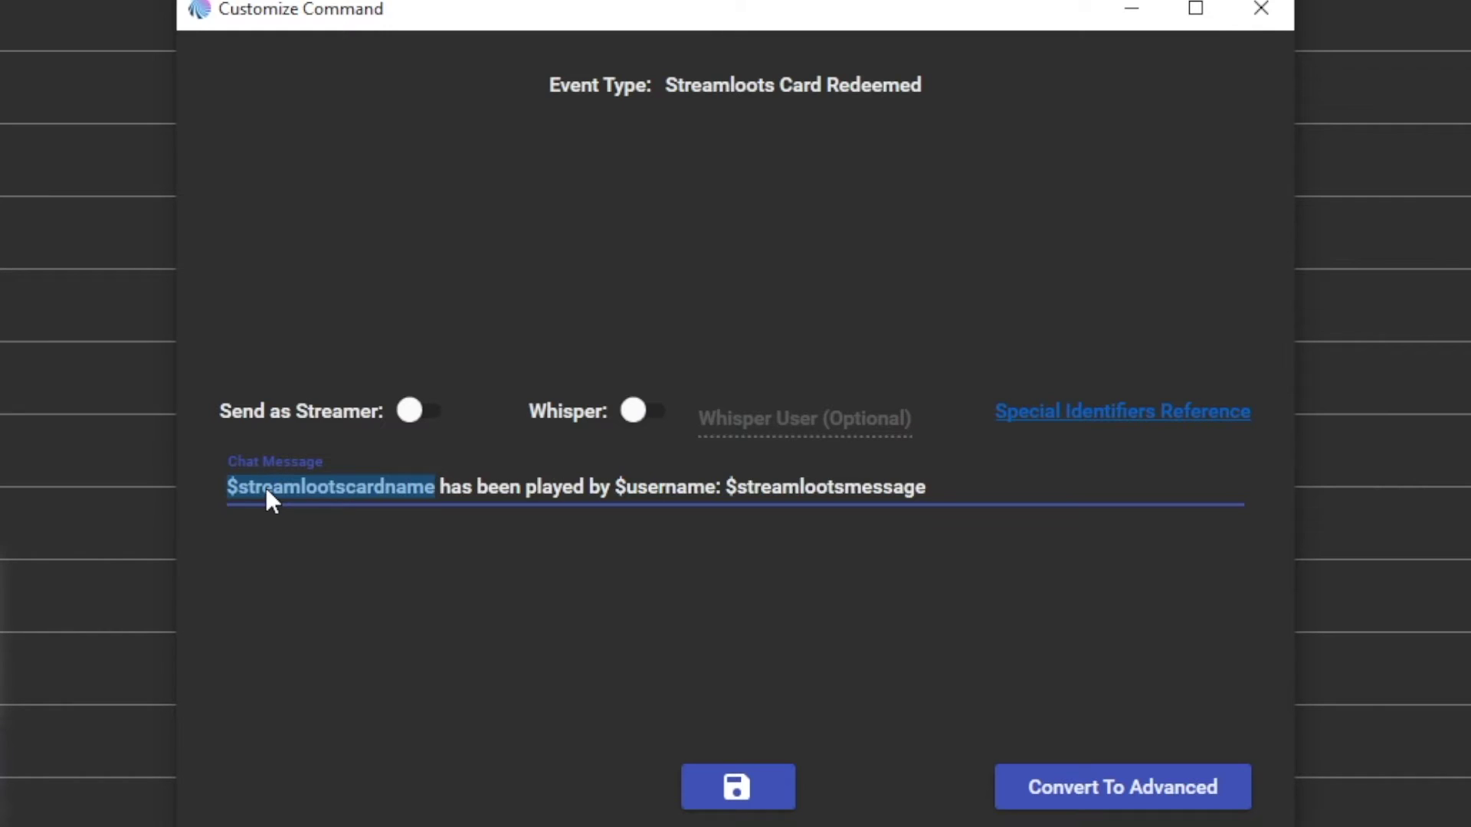
left_click(464, 453)
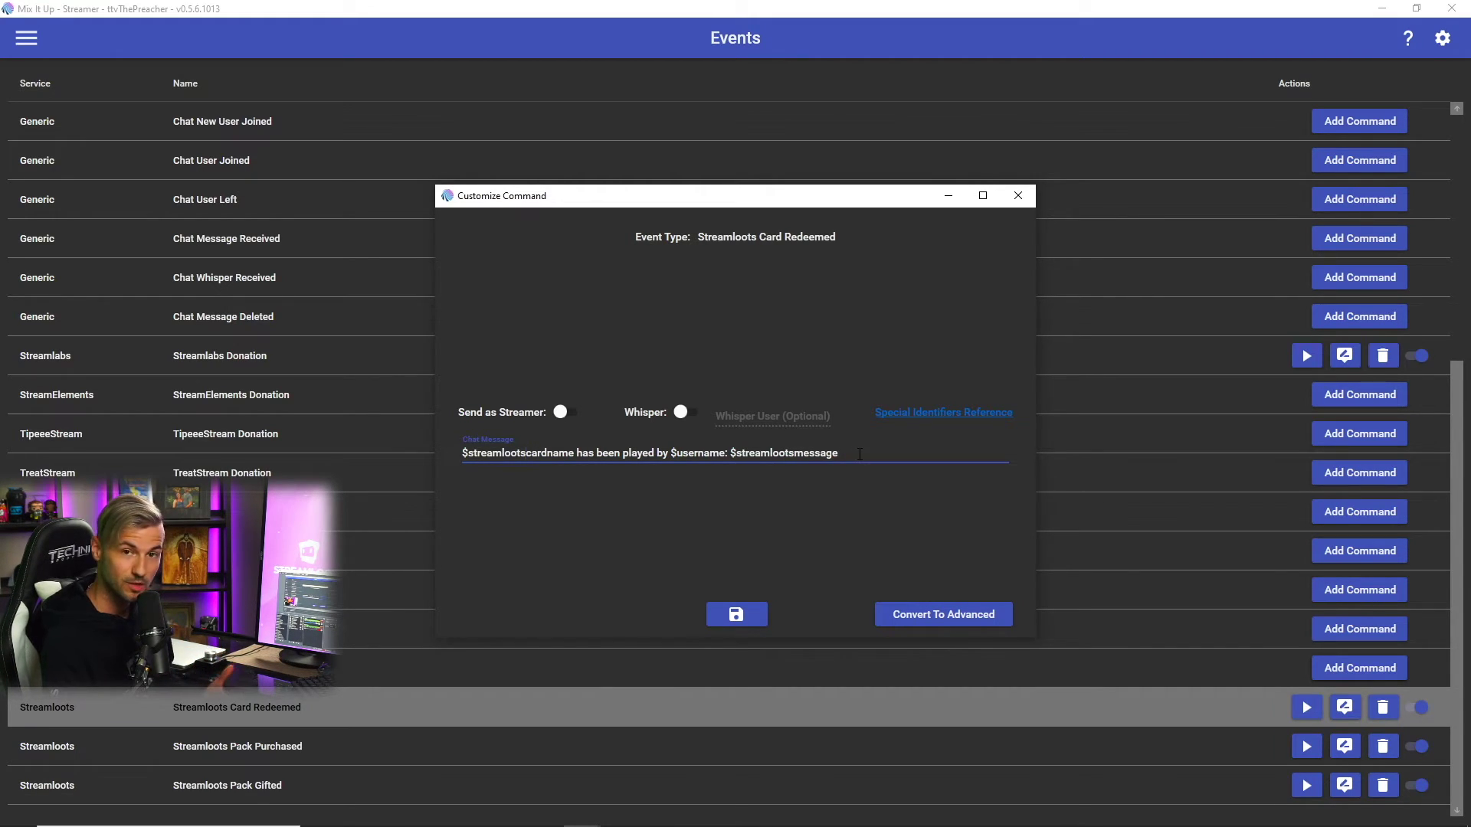
- Save the Card Redeemed alert and inspect the $username identifier in the Pack Purchased message
left_click(744, 621)
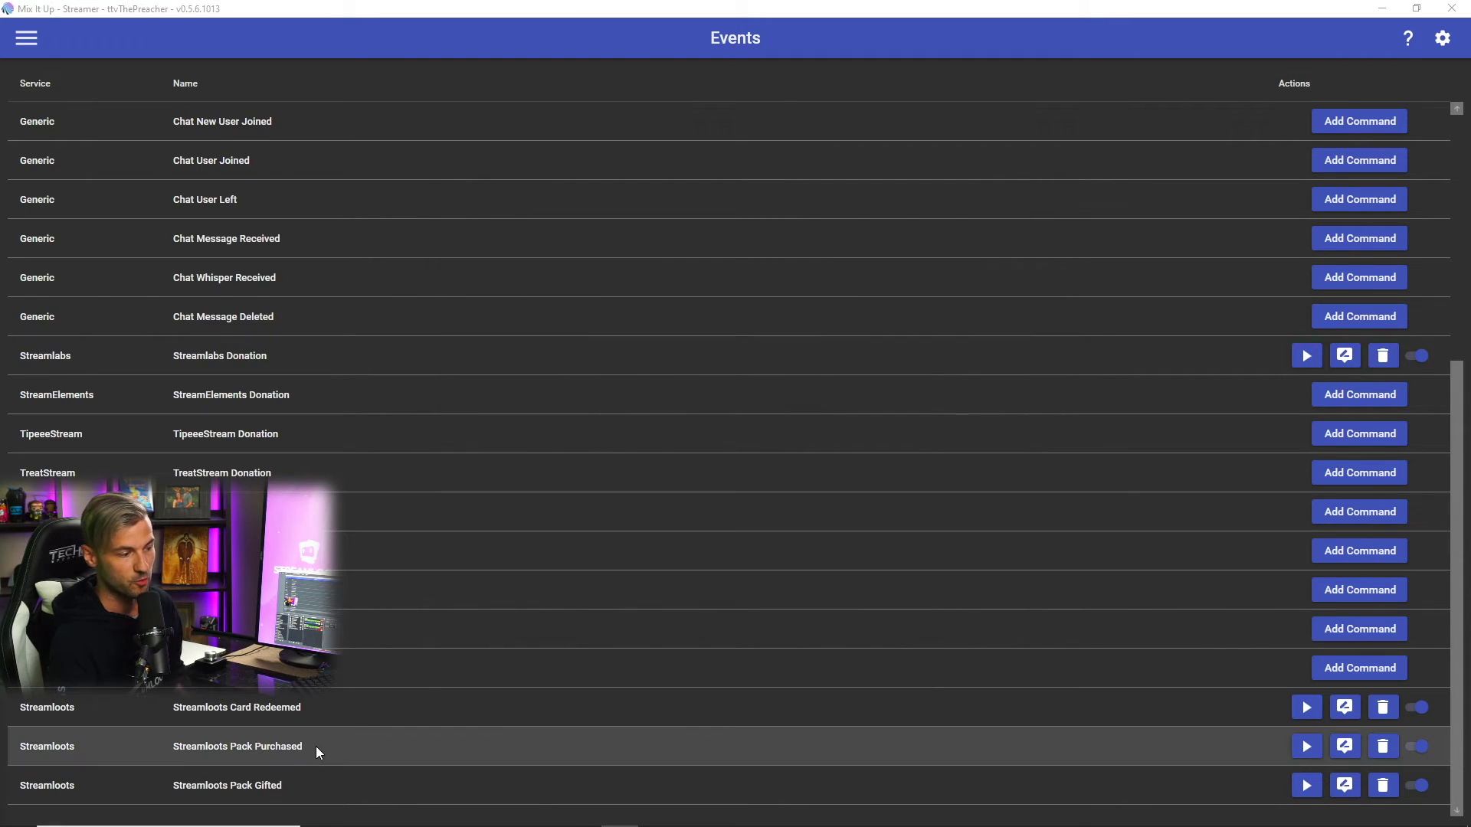
left_click(1344, 746)
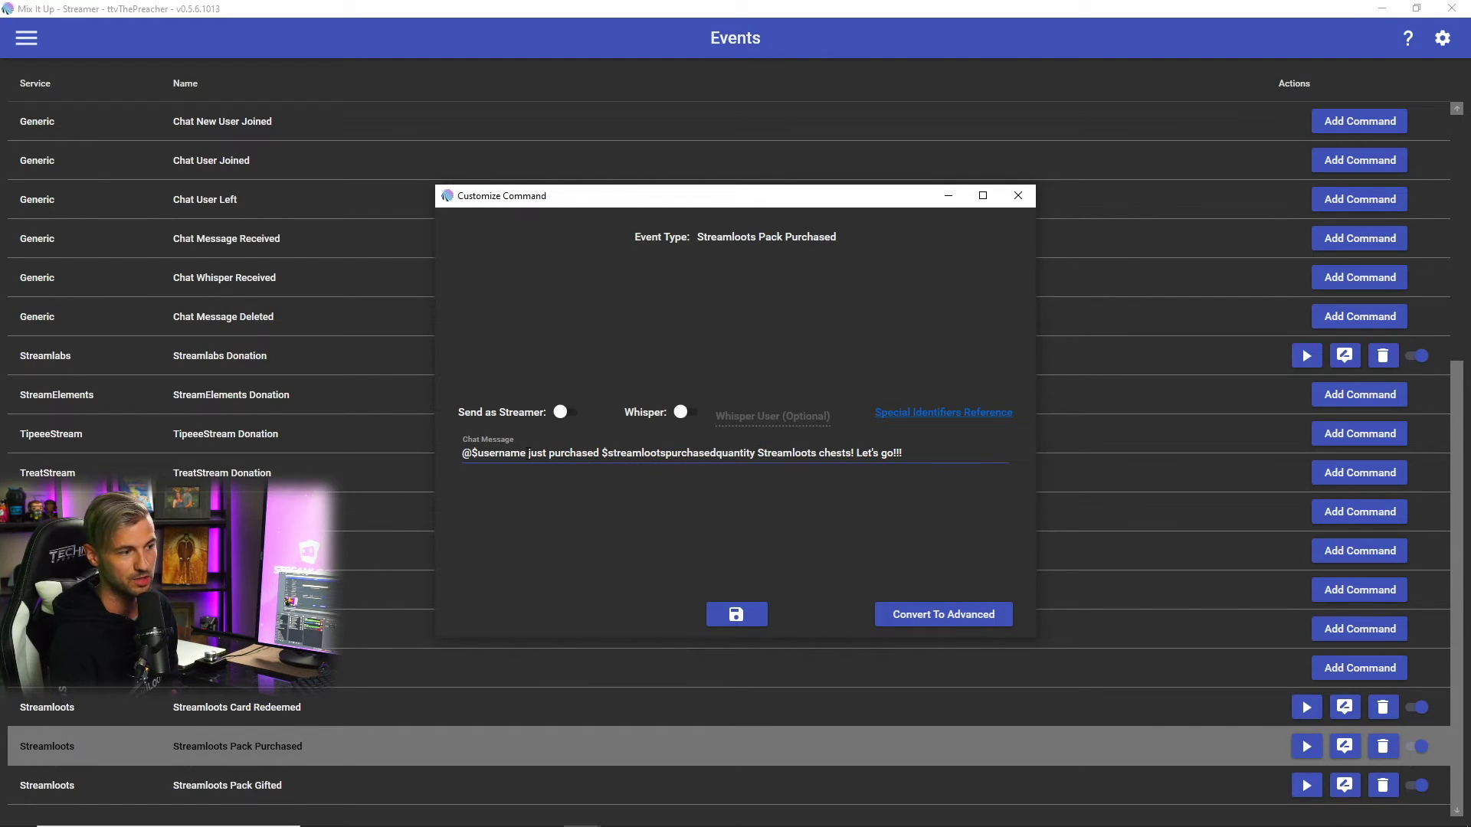
left_click_drag(527, 453, 471, 454)
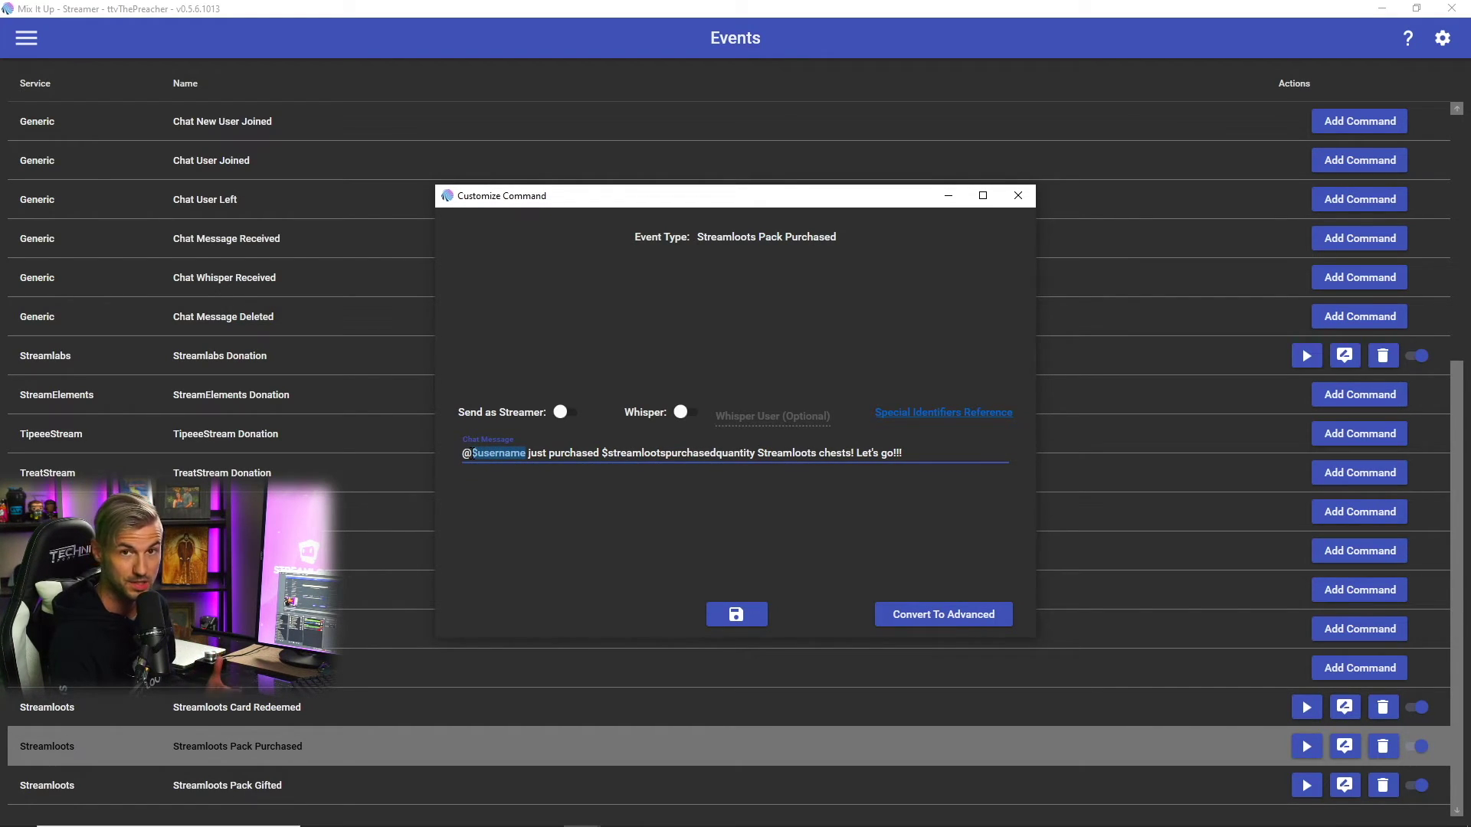
left_click(616, 453)
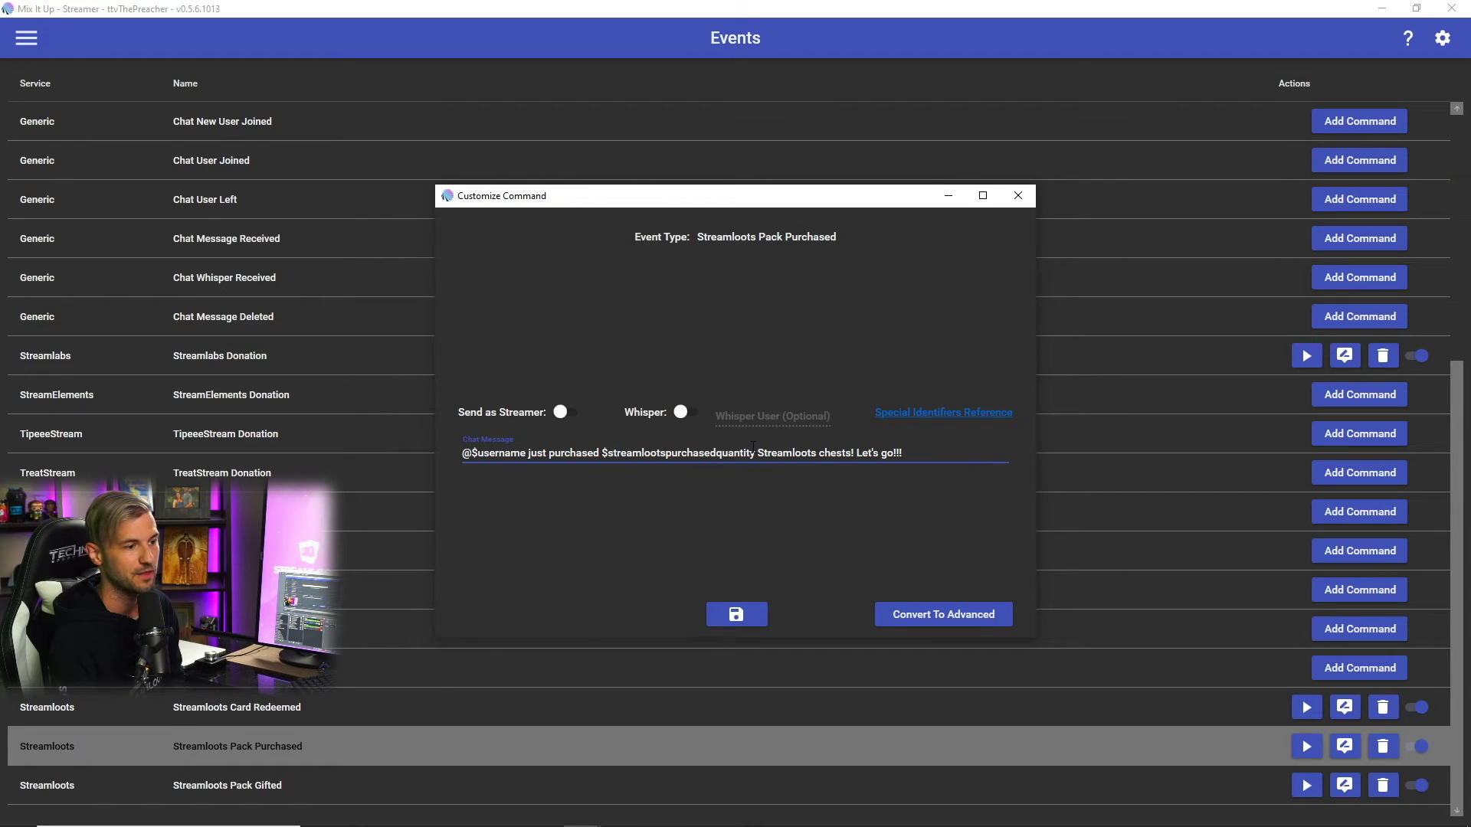
- Check the $streamlootspurchasedquantity identifier, then review and close the Pack Gifted alert
left_click_drag(756, 453, 603, 453)
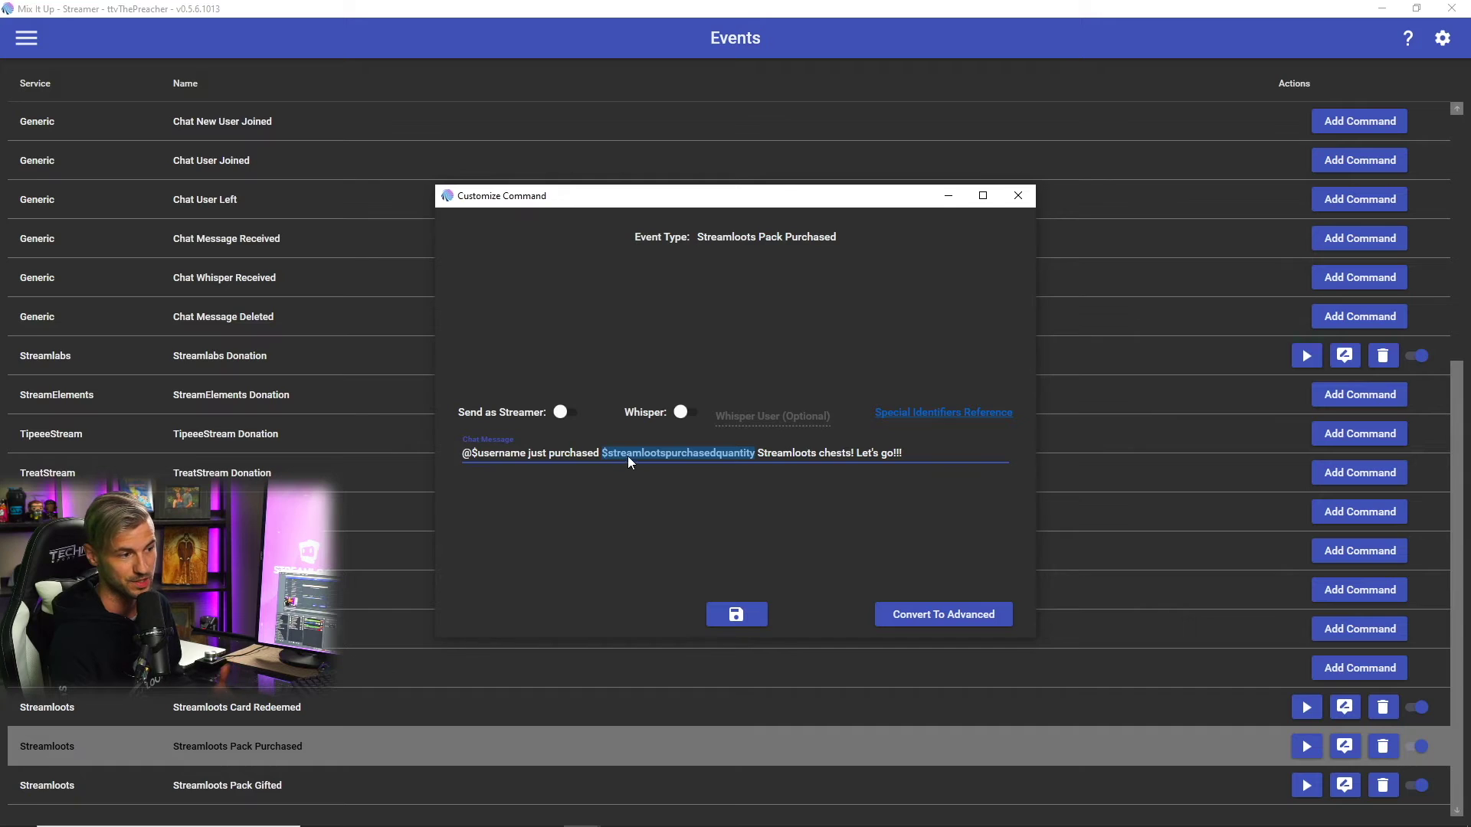
left_click(659, 456)
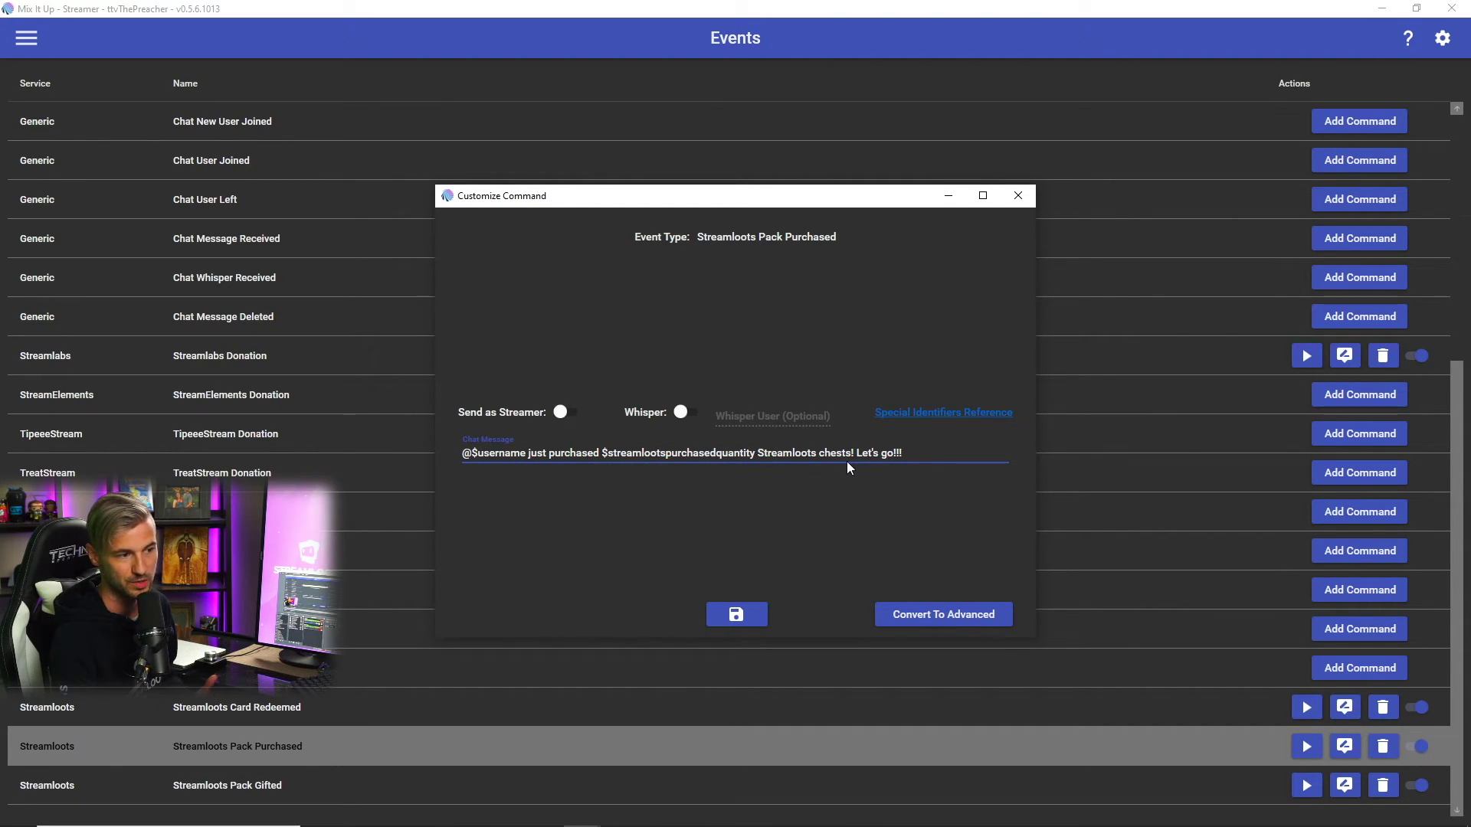
left_click(735, 614)
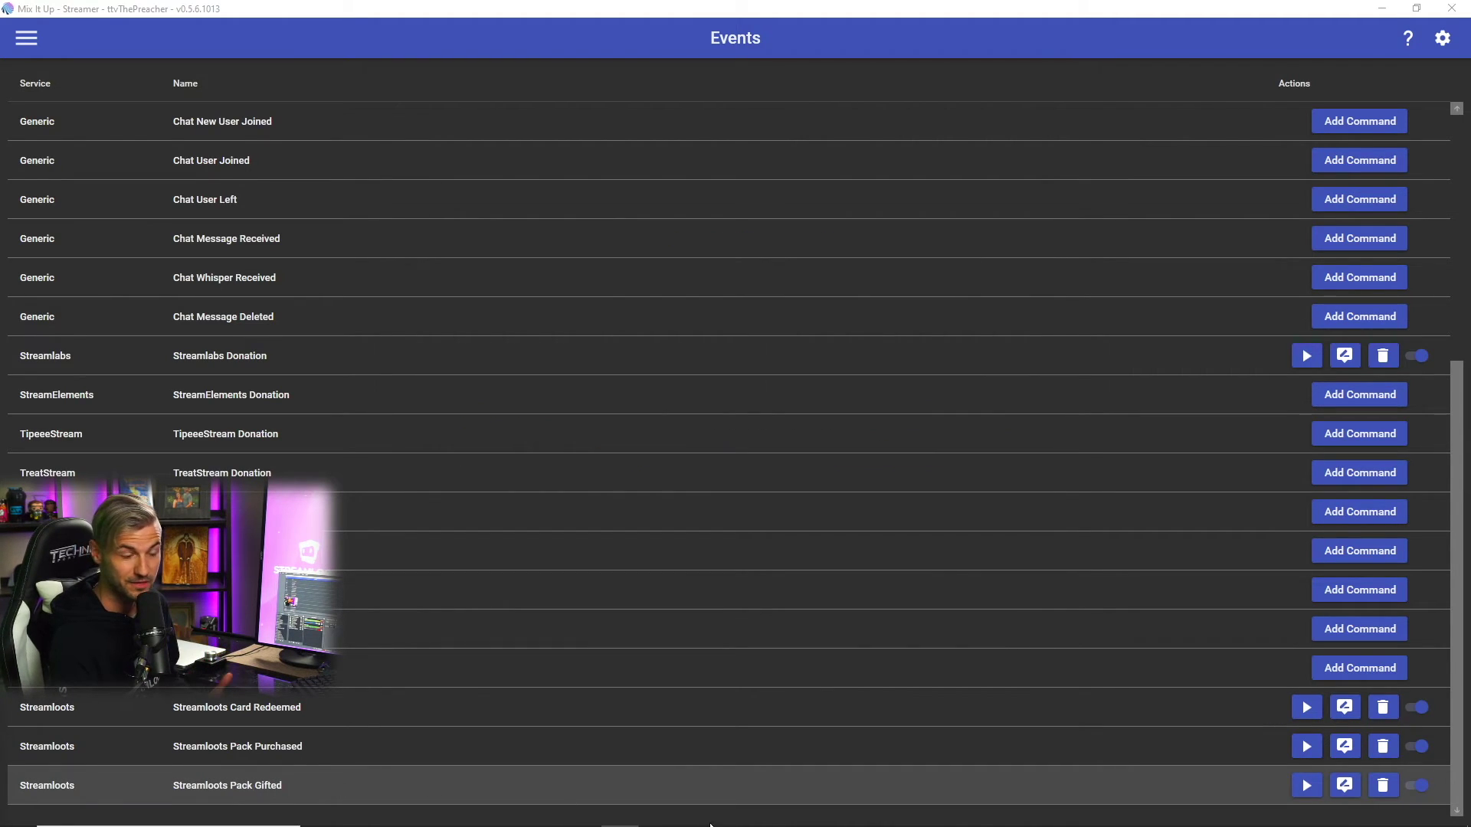
left_click(1344, 785)
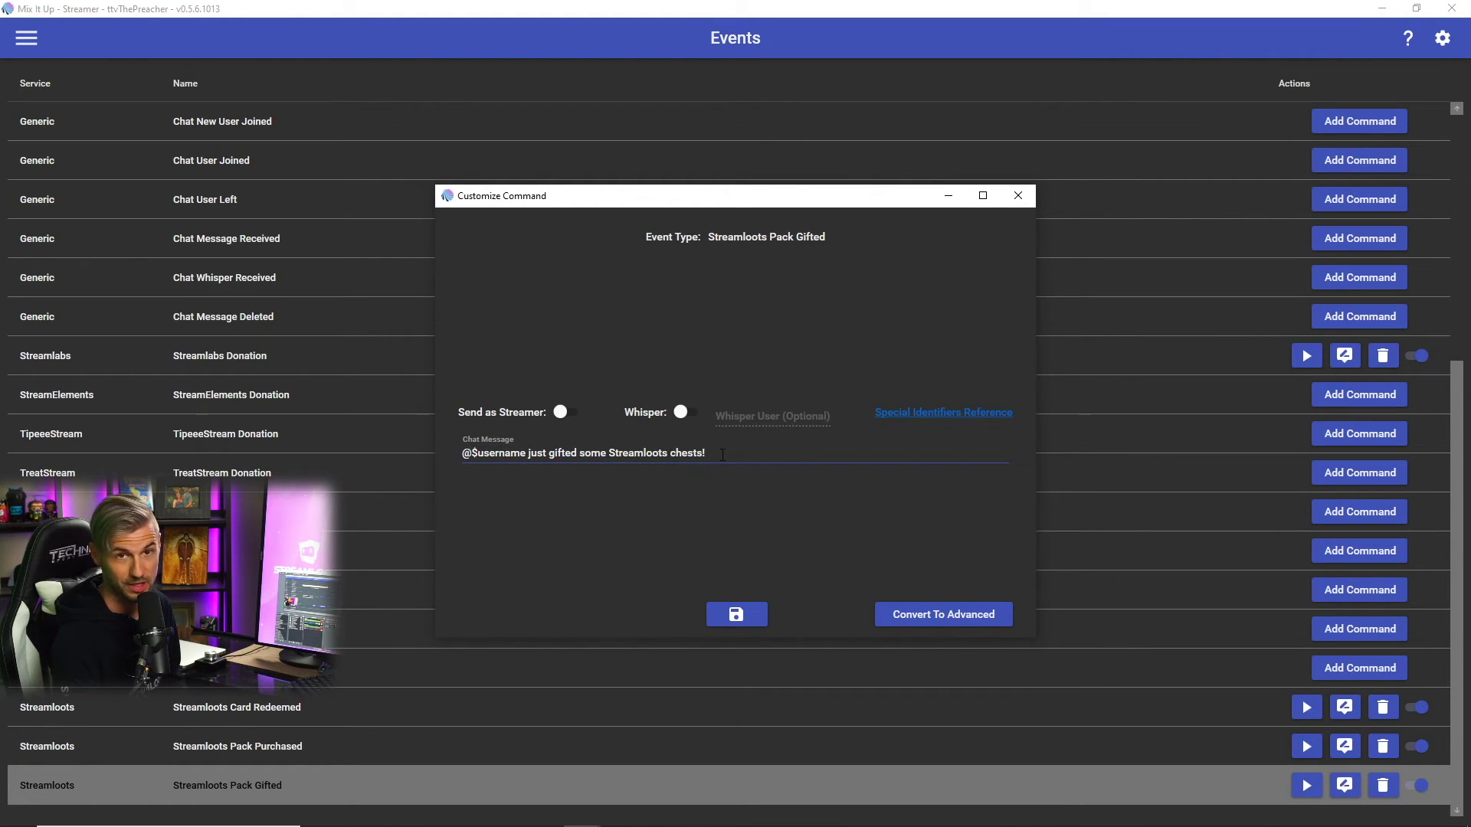
left_click(736, 615)
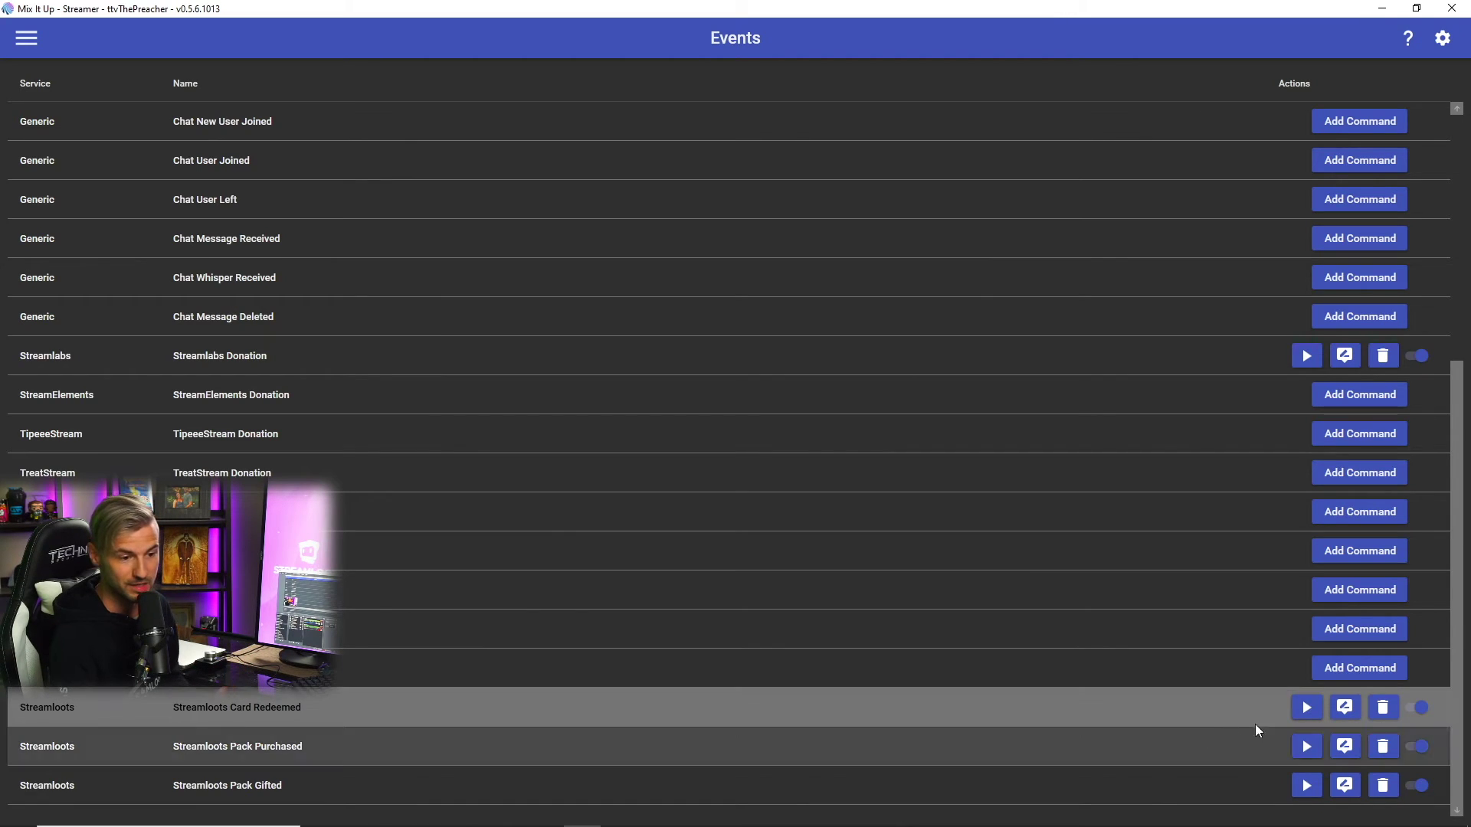
- Fire a test Streamloots Card Redeemed alert and view the 'Test Card' message on the Chat page
left_click(1307, 709)
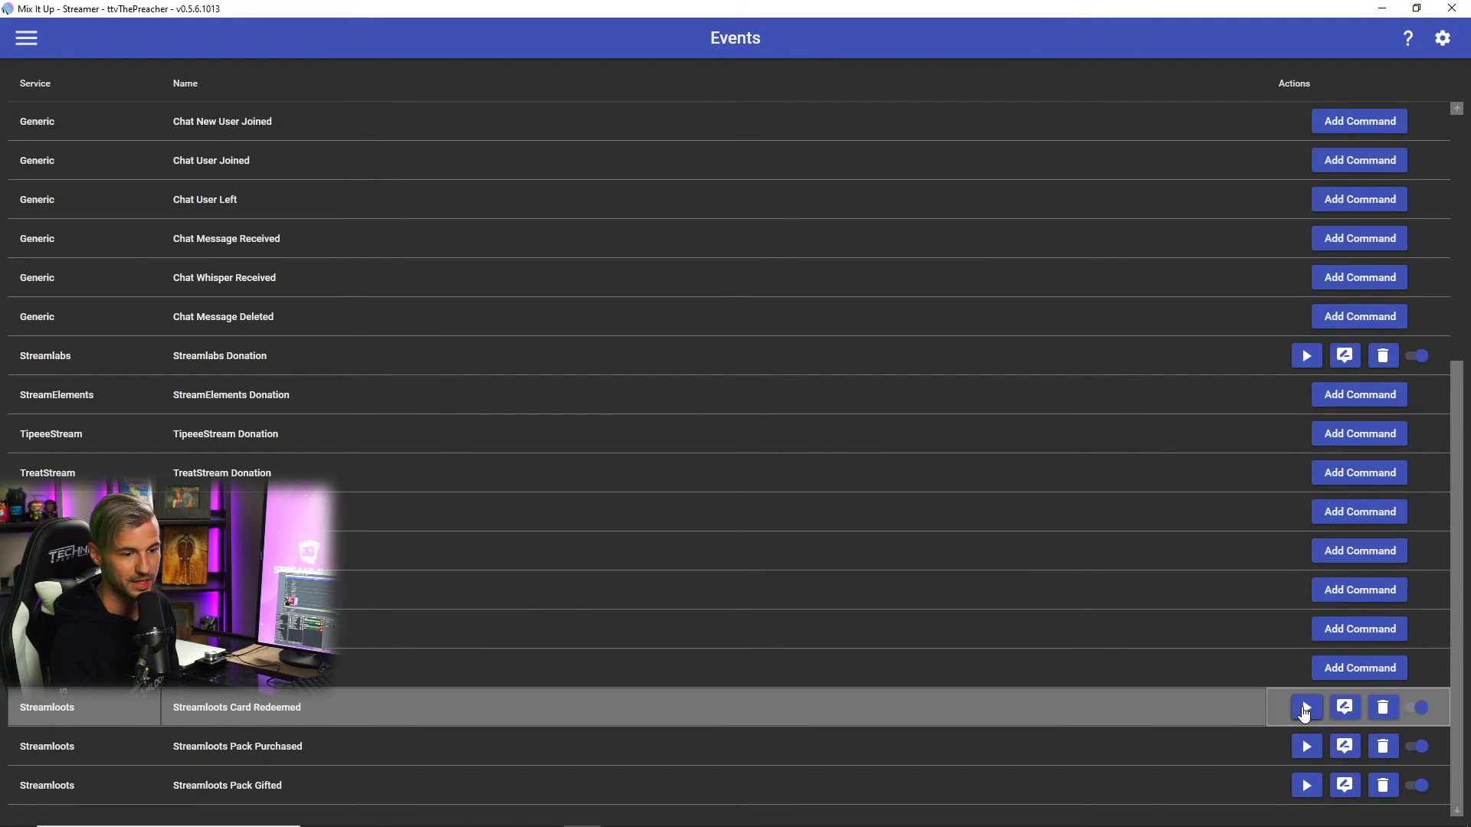
left_click(26, 38)
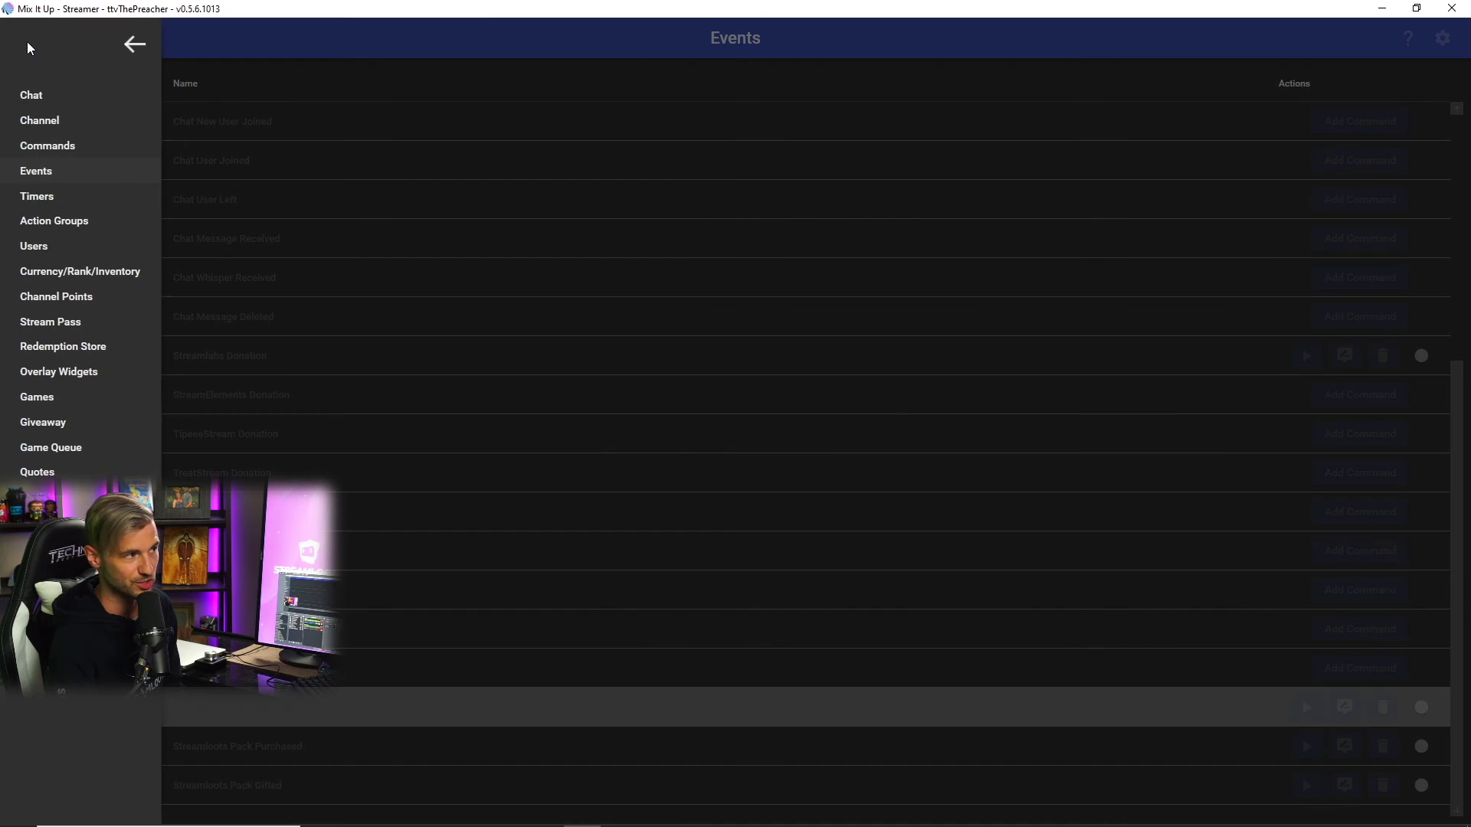
left_click(61, 92)
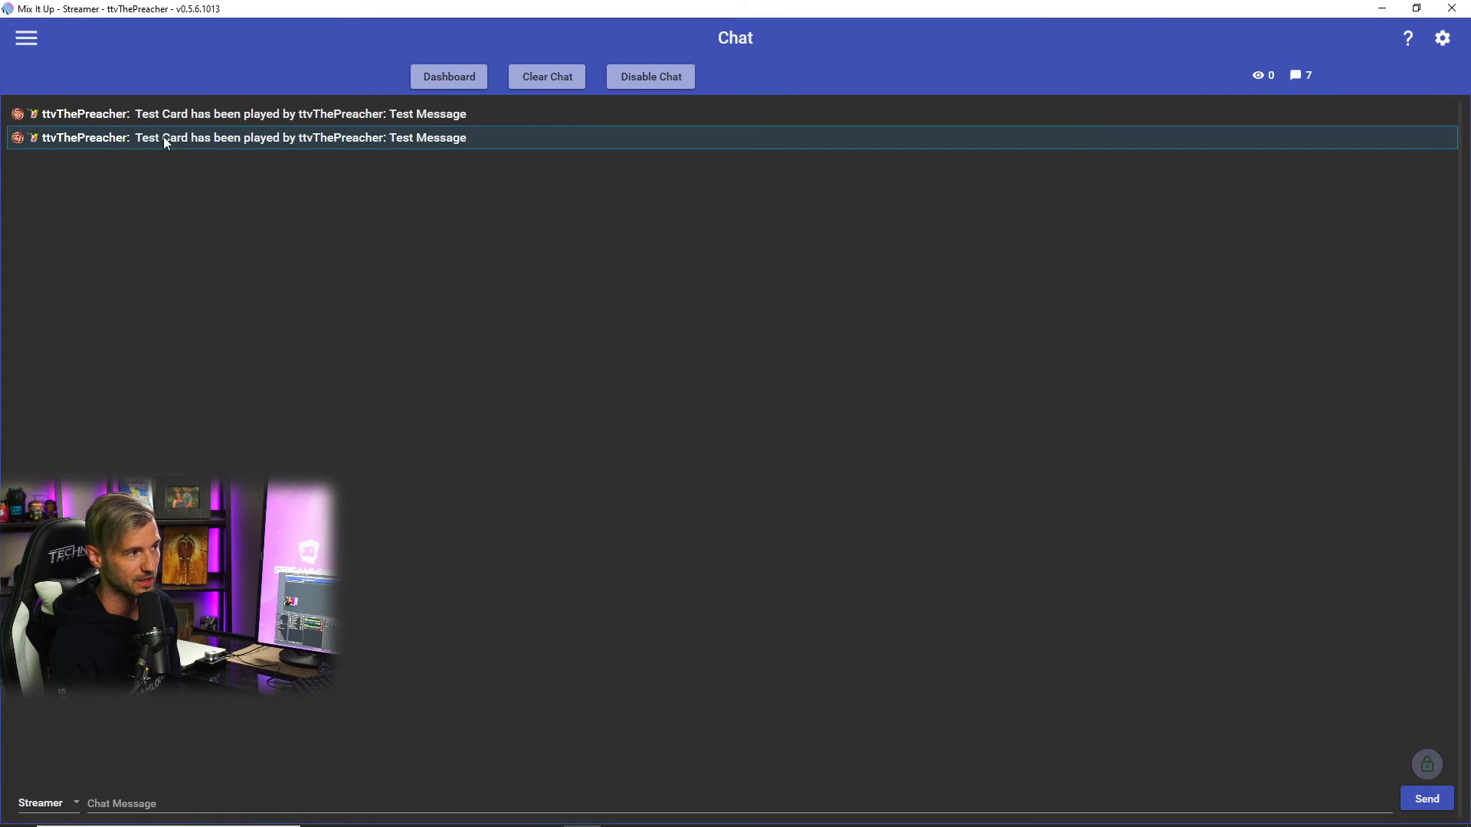